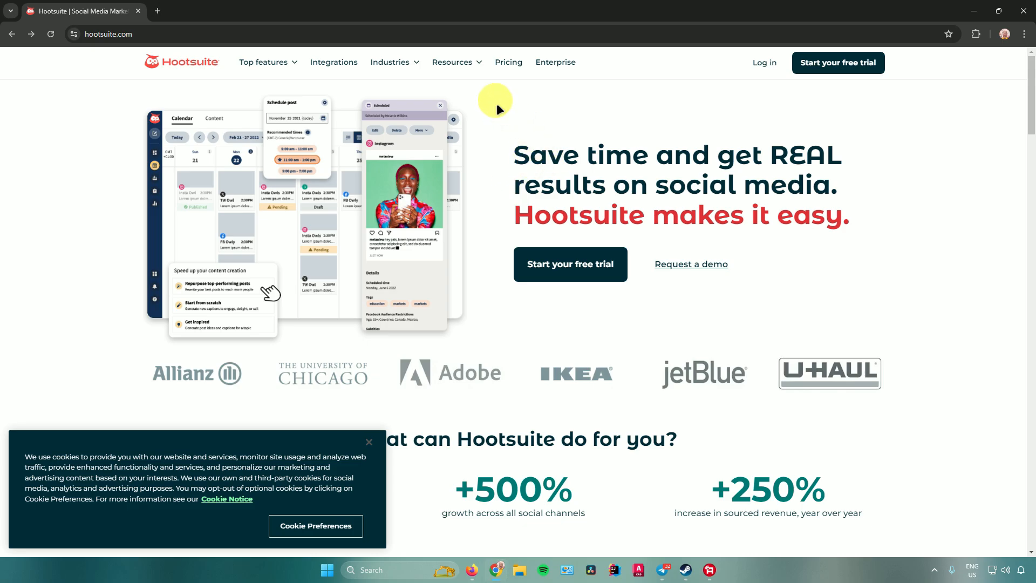
# Review the Professional, Team and Enterprise plans on the pricing page, and return to the Hootsuite homepage
pyautogui.click(506, 62)
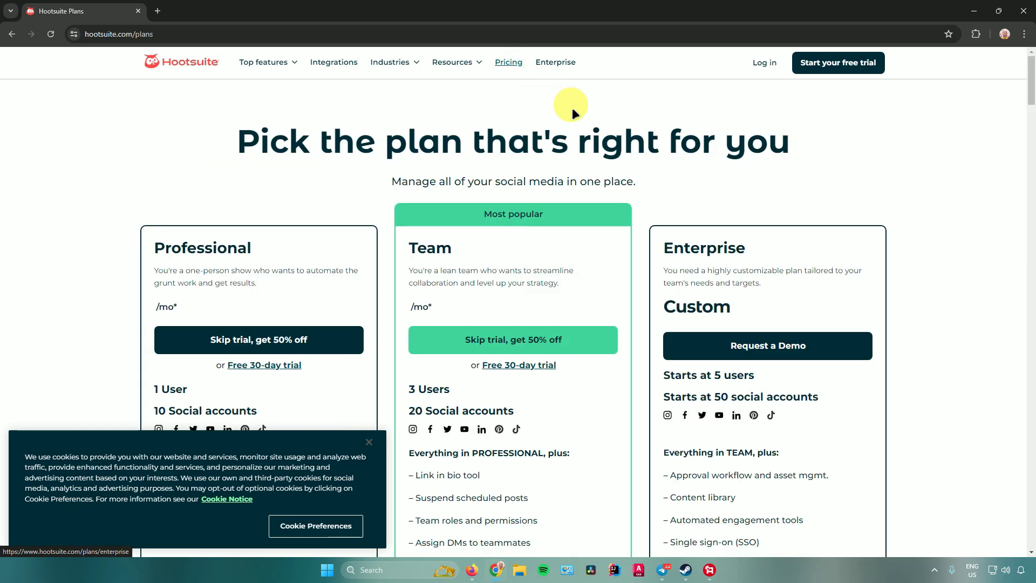
pyautogui.scroll(-3, 359, 410)
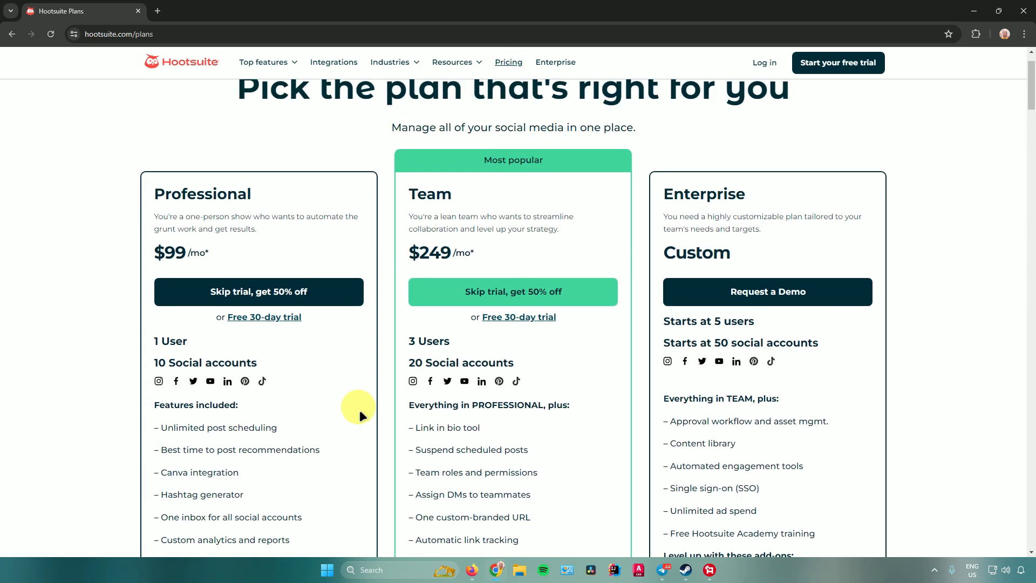
pyautogui.scroll(1, 359, 409)
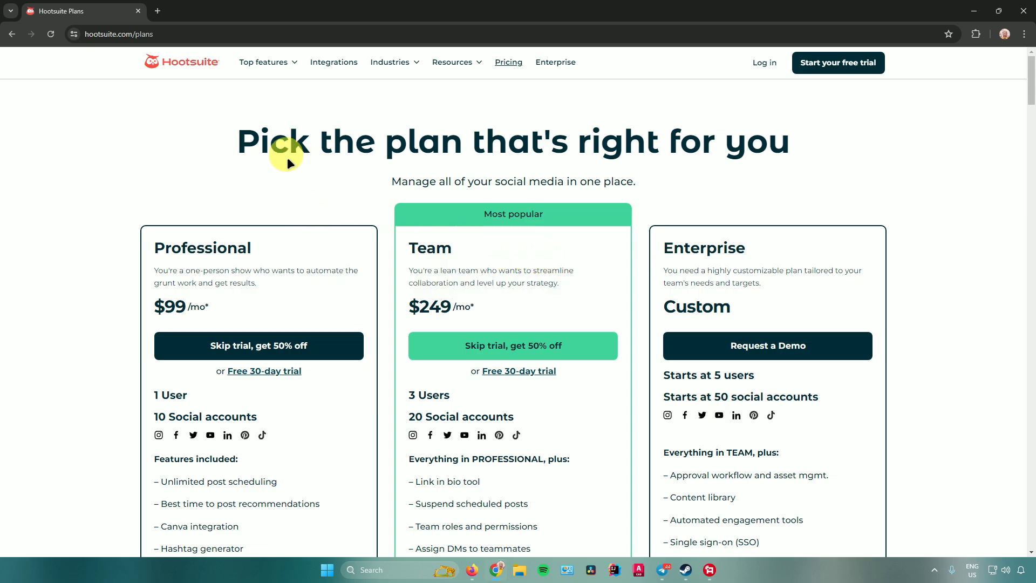
pyautogui.click(204, 60)
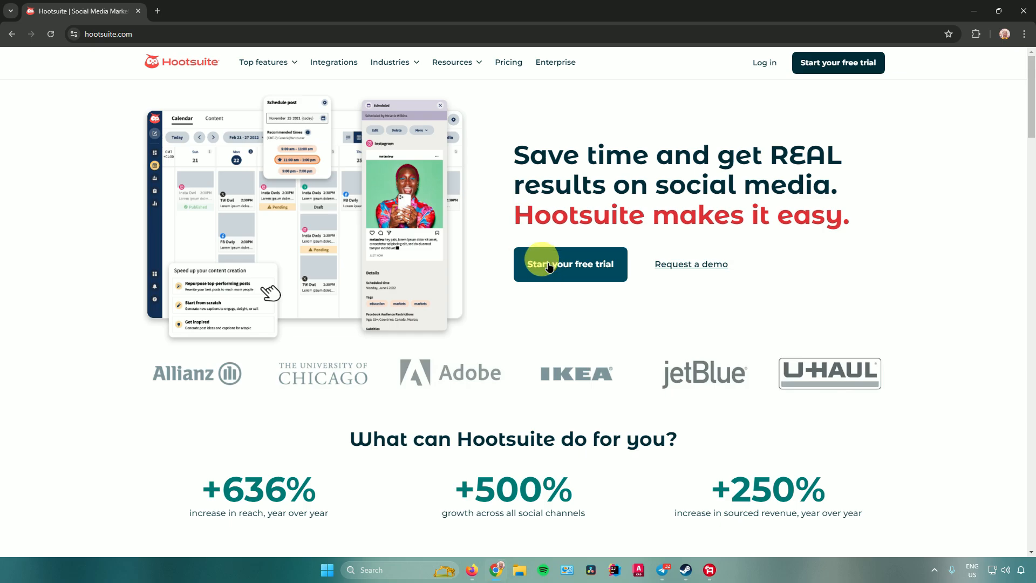
# Start the free 30-day trial of the "Just for you" plan
pyautogui.click(549, 266)
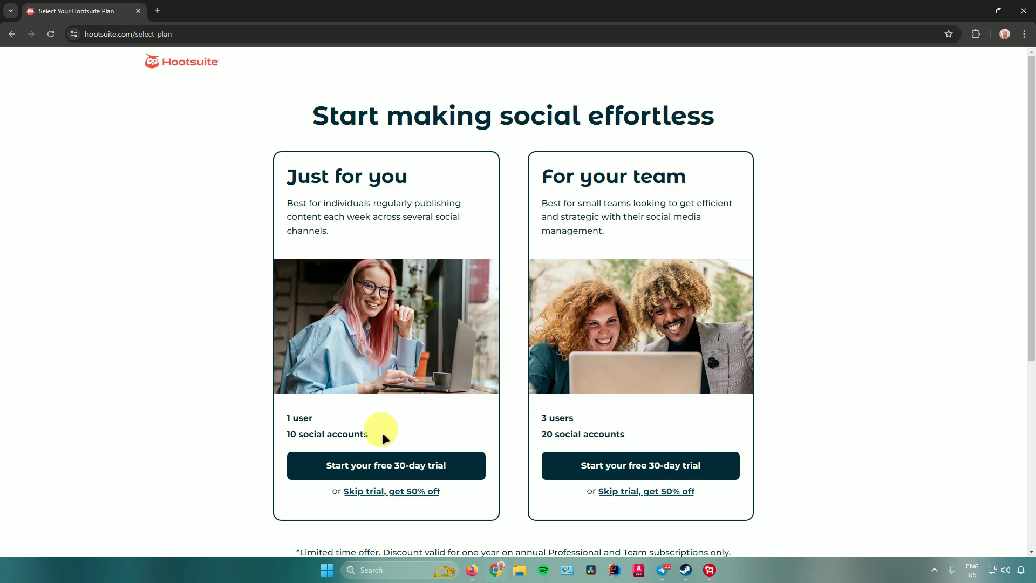
pyautogui.click(395, 467)
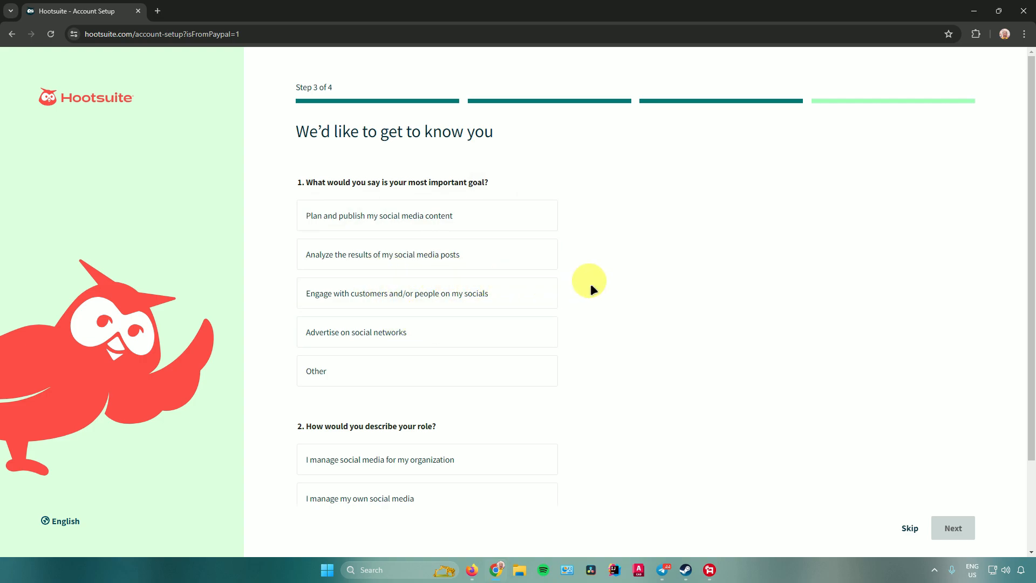
# Answer the setup questions with "Plan and publish my social media content" and "I manage my own social media", and continue
pyautogui.click(440, 215)
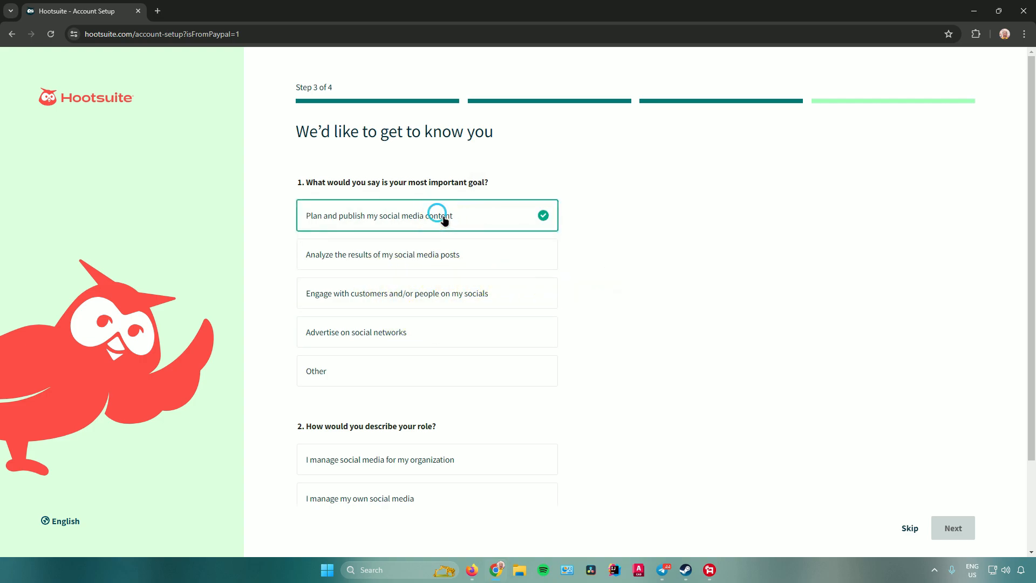
pyautogui.scroll(-2, 612, 280)
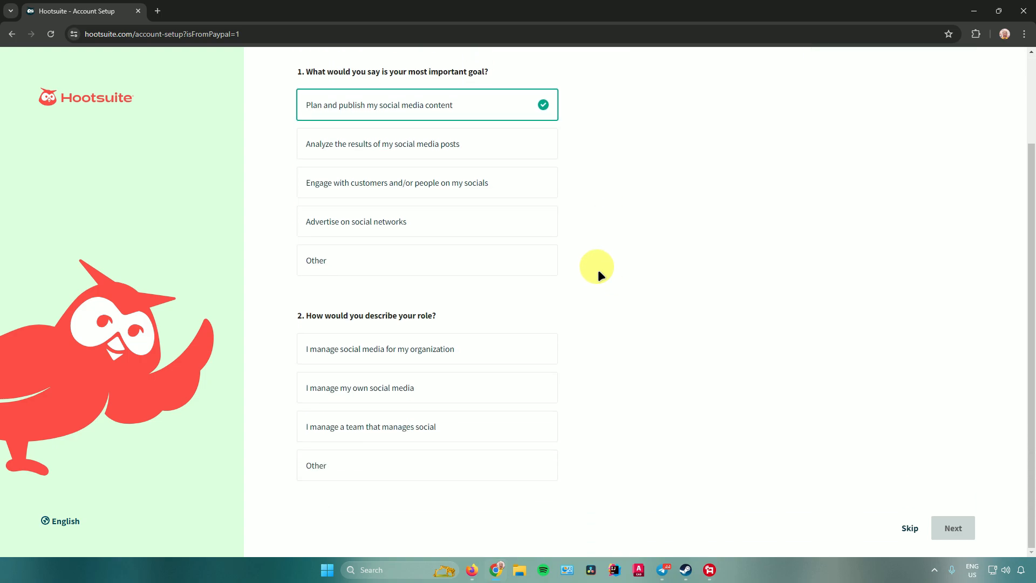
pyautogui.click(432, 391)
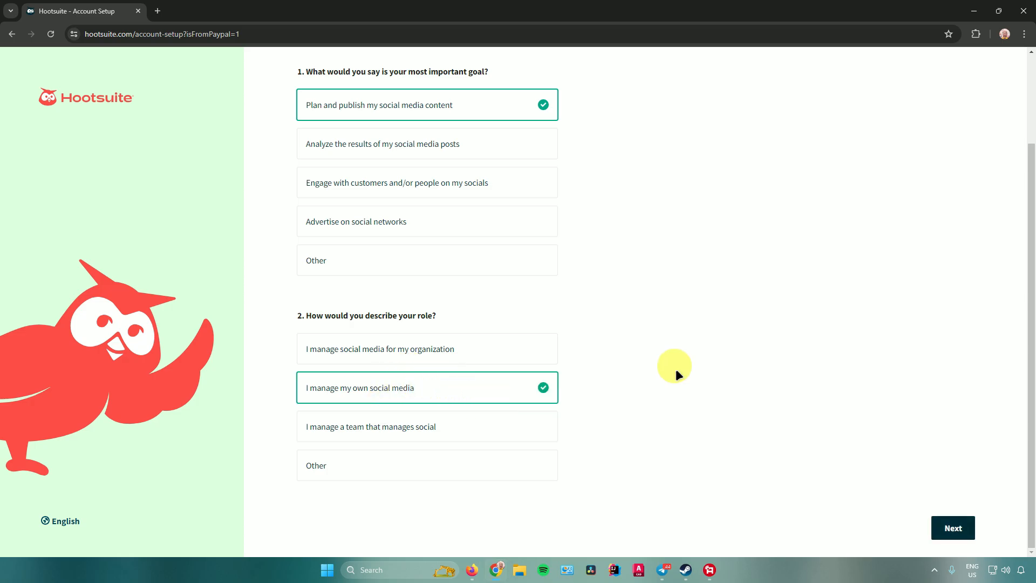
pyautogui.scroll(3, 674, 367)
pyautogui.scroll(-3, 675, 367)
pyautogui.click(956, 521)
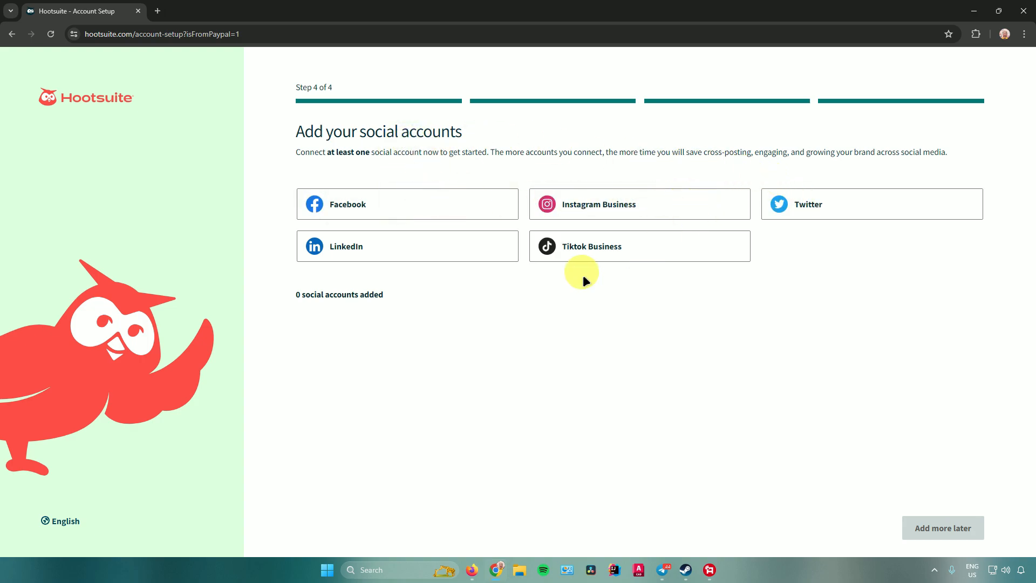
# Connect the Ads Tutorial Facebook page and finish account setup, leaving out further social accounts
pyautogui.click(416, 203)
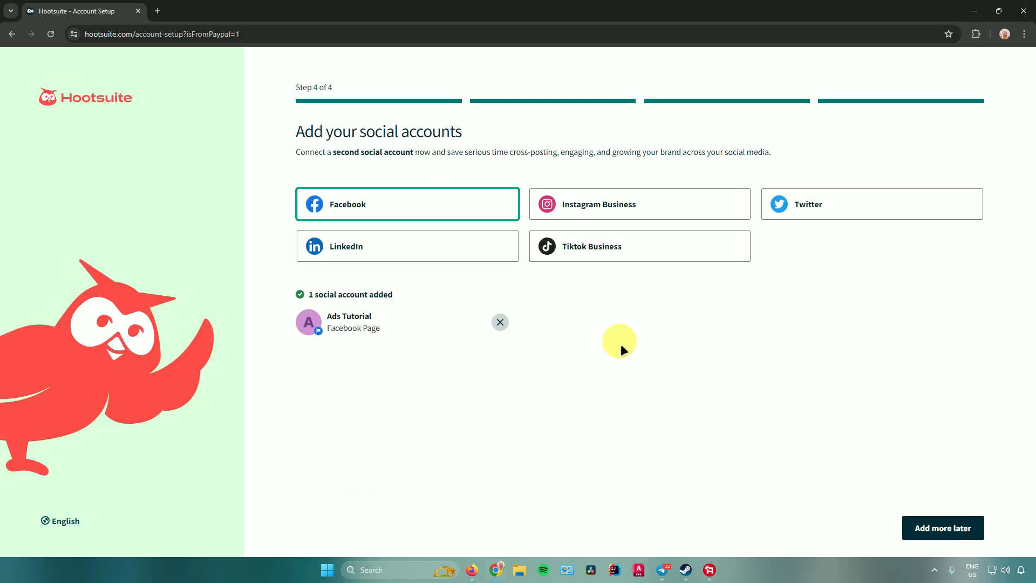
pyautogui.click(940, 532)
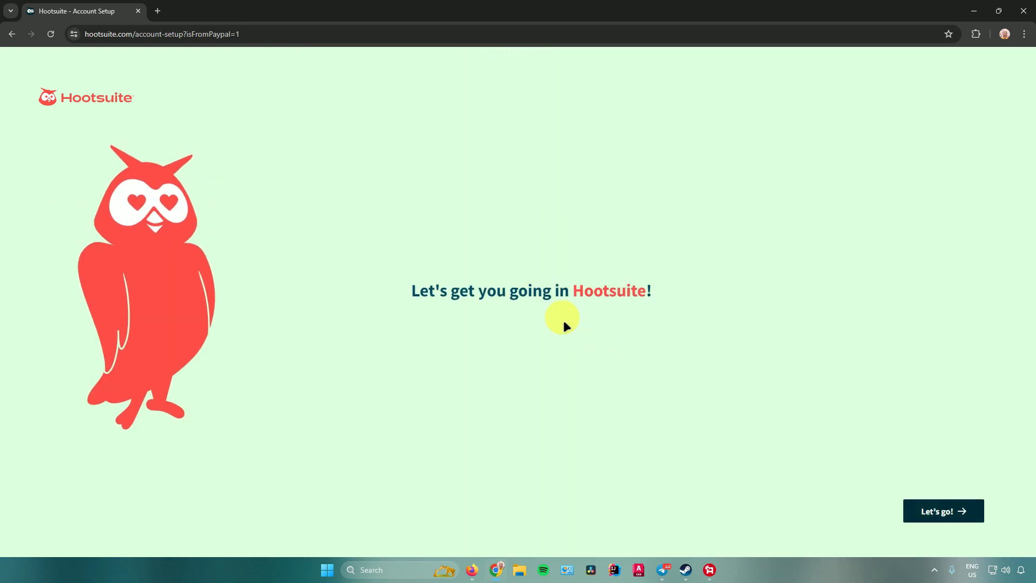
pyautogui.click(940, 510)
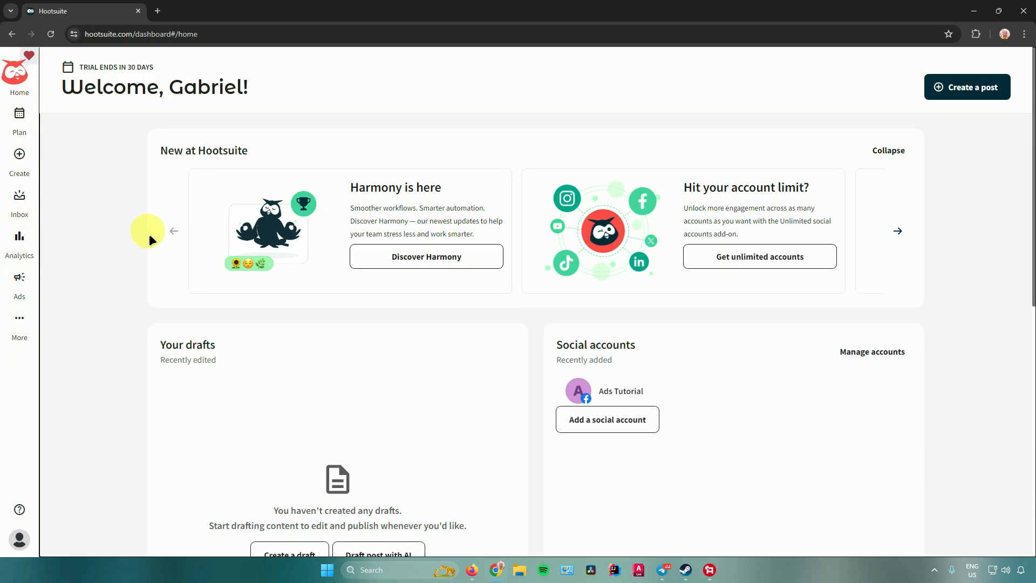
# Look over the home dashboard's drafts, social accounts and top performing posts sections
pyautogui.scroll(-3, 157, 251)
pyautogui.scroll(-3, 491, 339)
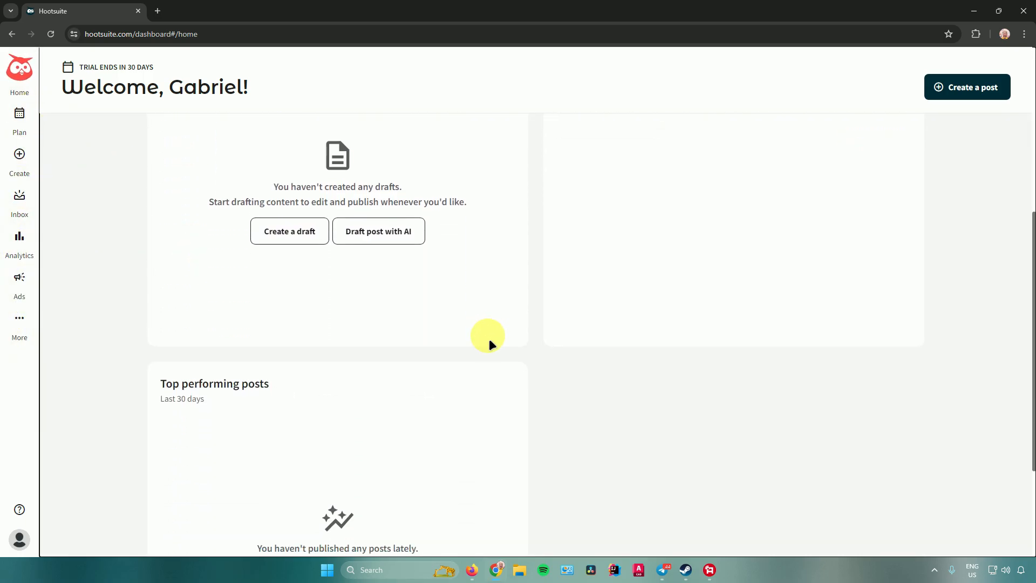
pyautogui.scroll(6, 486, 343)
pyautogui.scroll(-1, 331, 306)
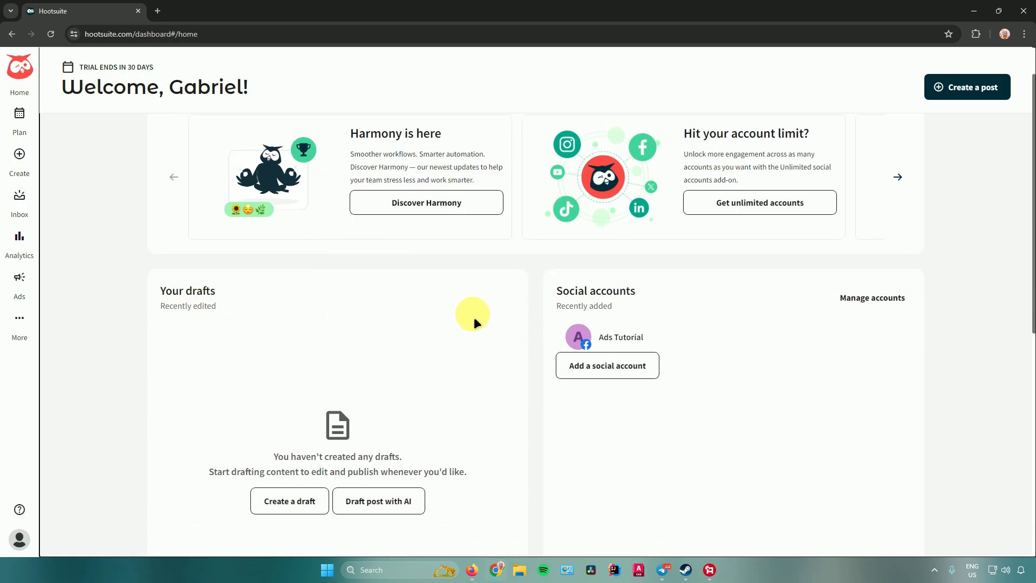
pyautogui.scroll(-7, 622, 315)
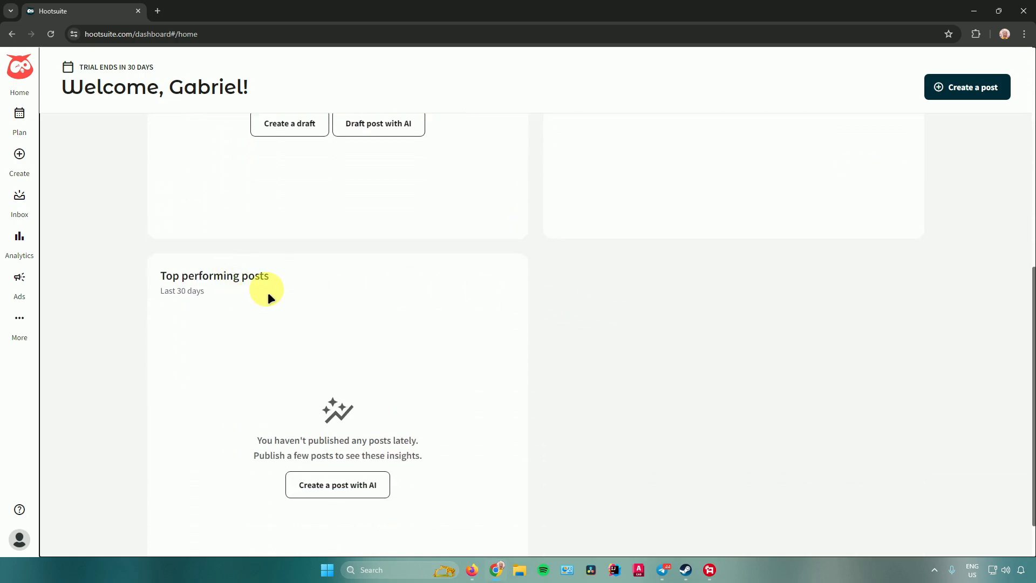
pyautogui.scroll(8, 309, 308)
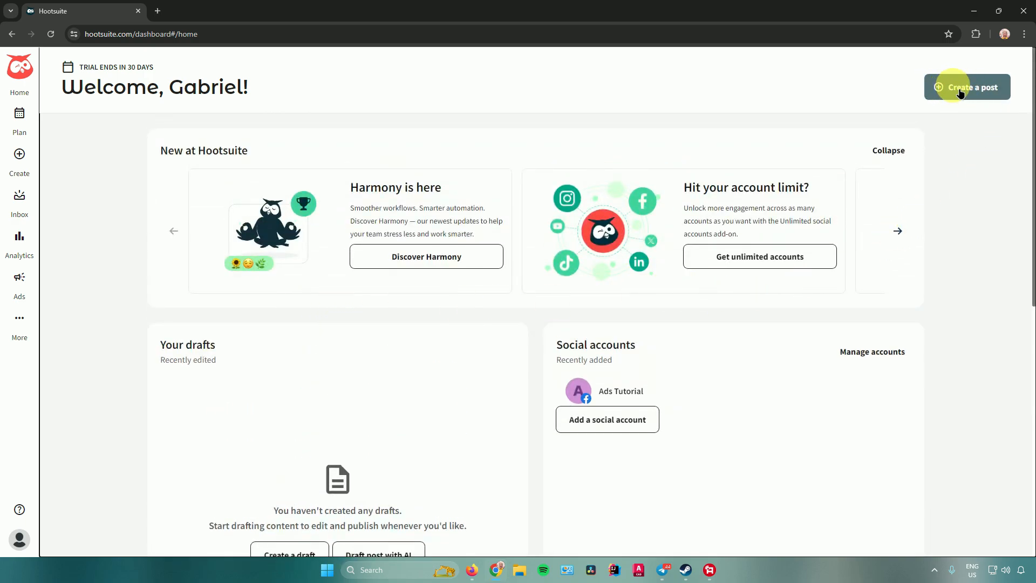
# View the planner's weekly calendar without its scheduling tip, and show the available content creation options
pyautogui.click(19, 114)
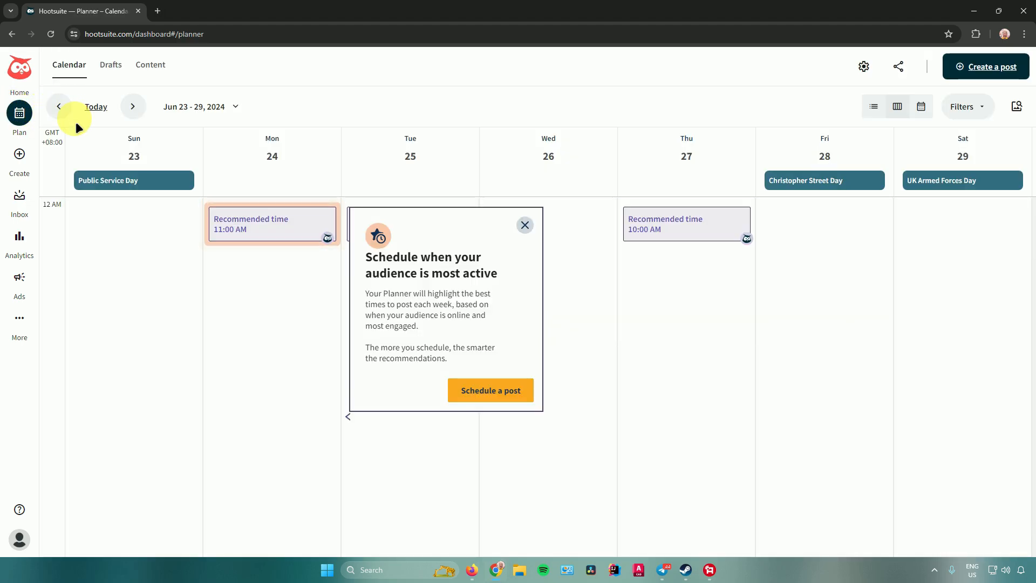
pyautogui.click(525, 225)
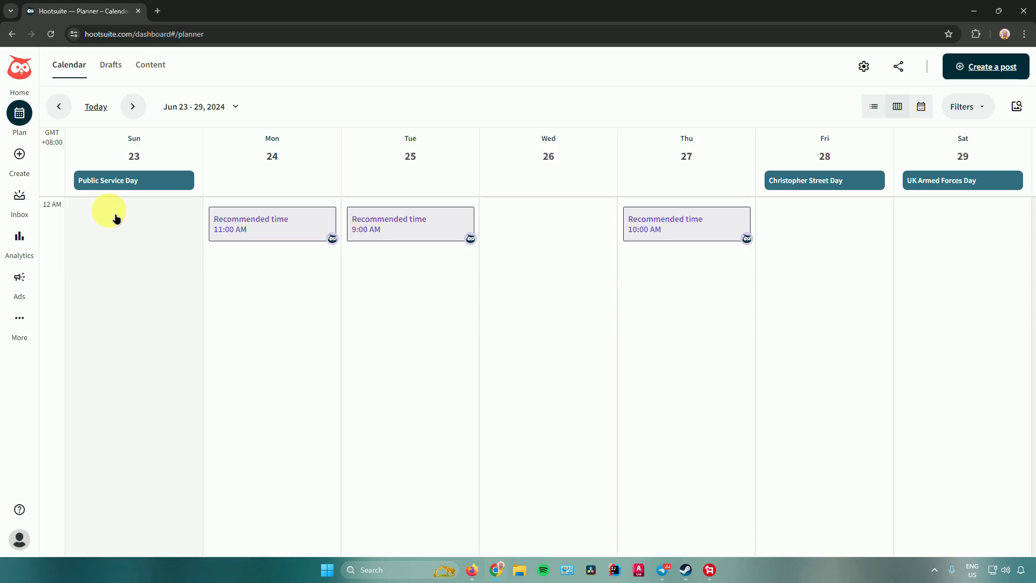
pyautogui.click(20, 154)
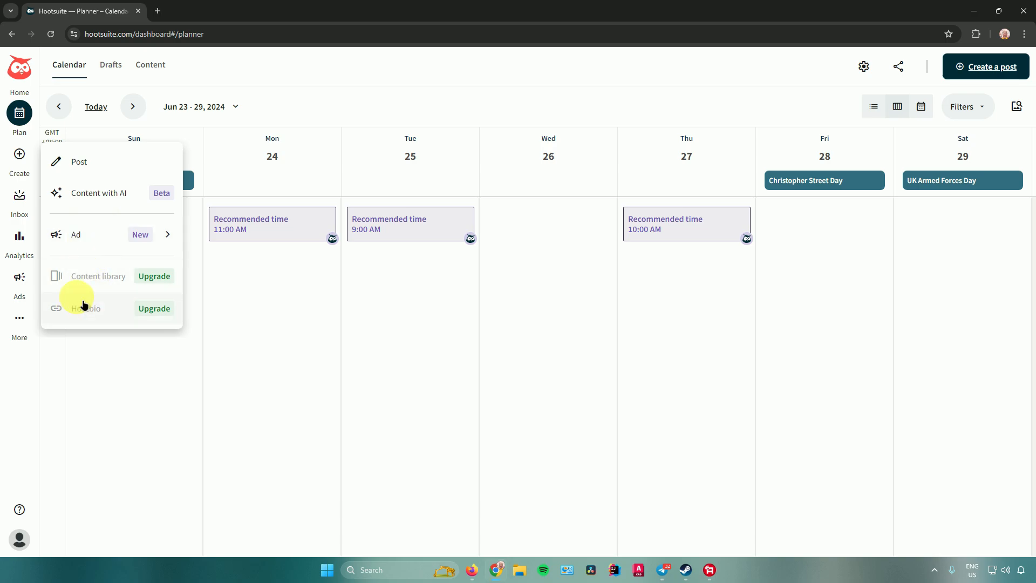
# Check the incoming messages in the Inbox and review the cross-network brand performance section in Analytics
pyautogui.click(20, 199)
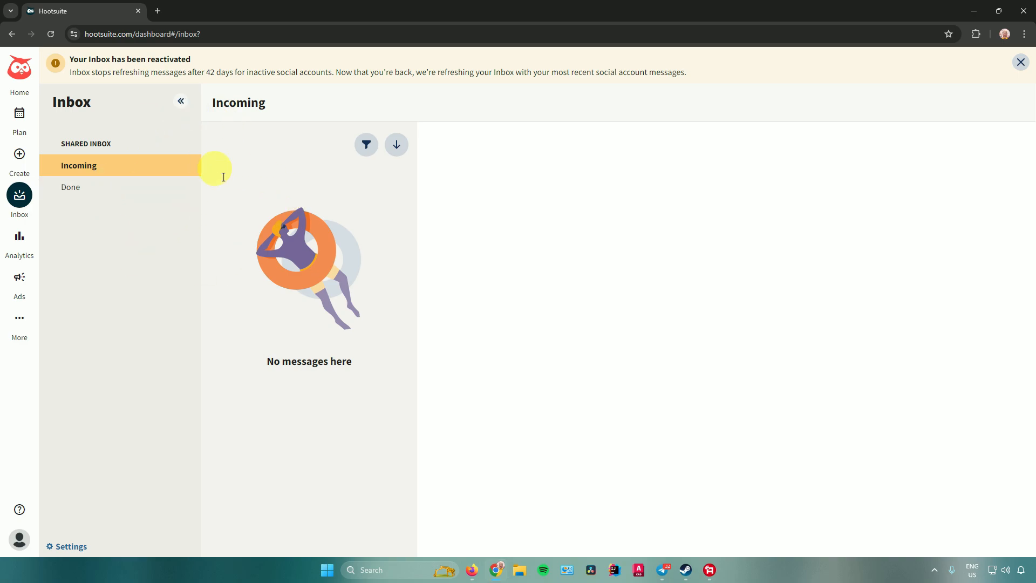
pyautogui.click(20, 242)
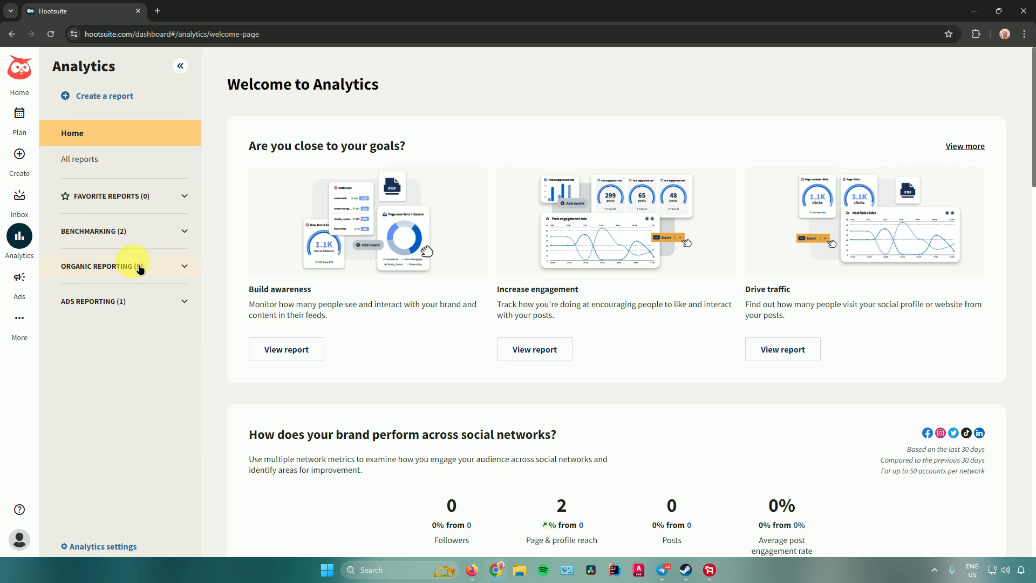
pyautogui.scroll(-2, 384, 364)
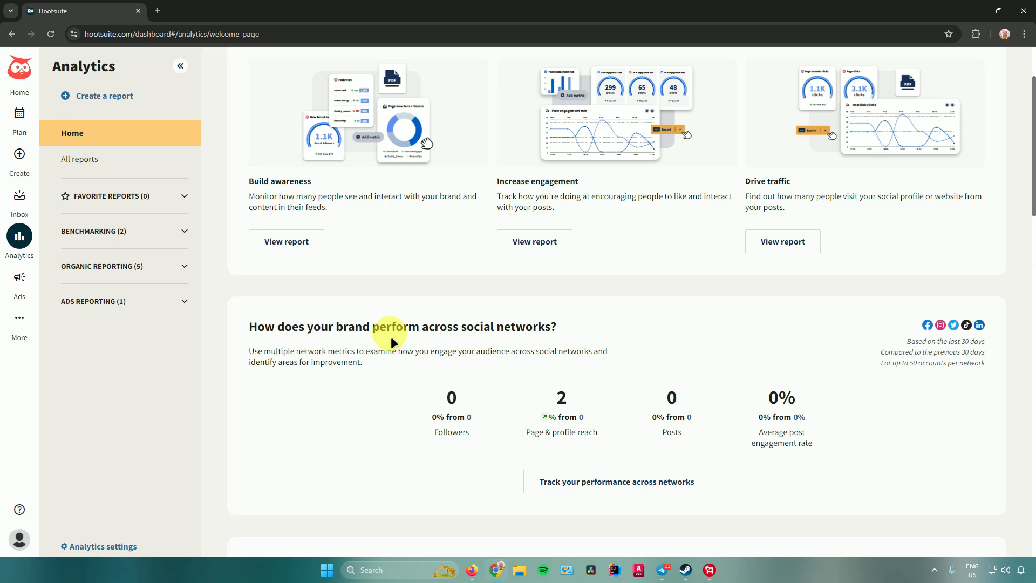
# View the Facebook ad campaigns page and the Streams board for the Ads Tutorial page
pyautogui.click(20, 279)
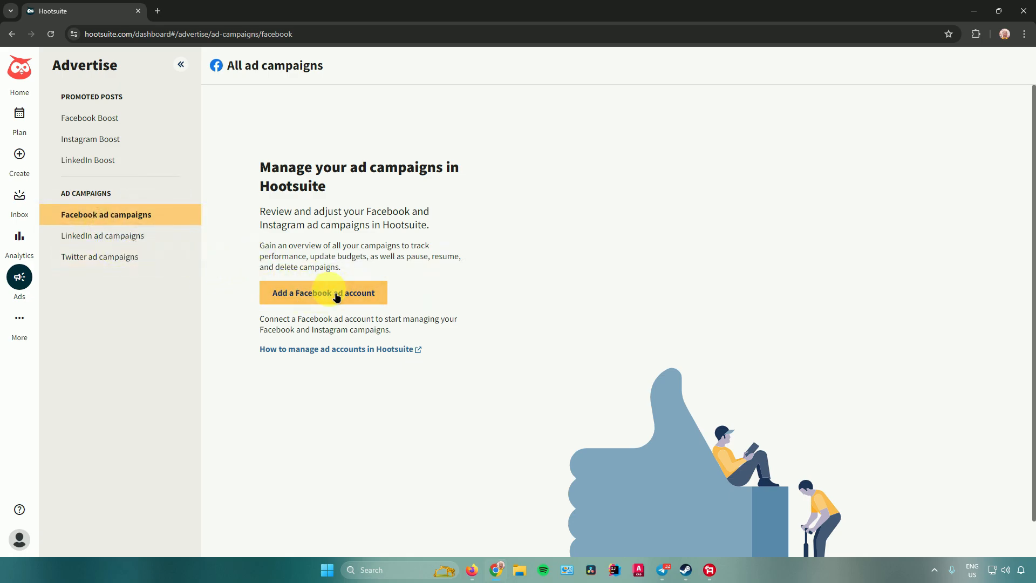
pyautogui.click(19, 322)
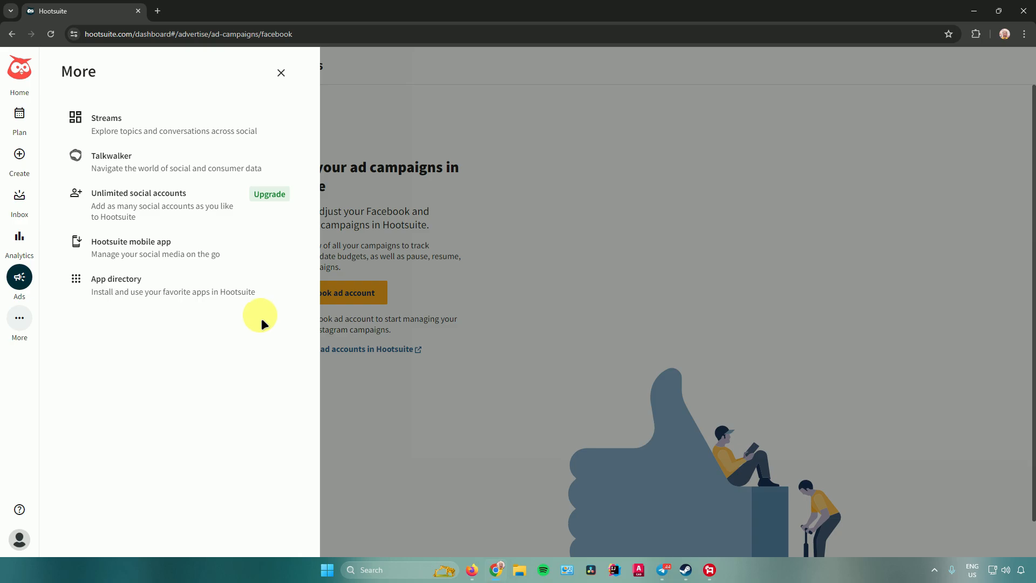
pyautogui.click(179, 125)
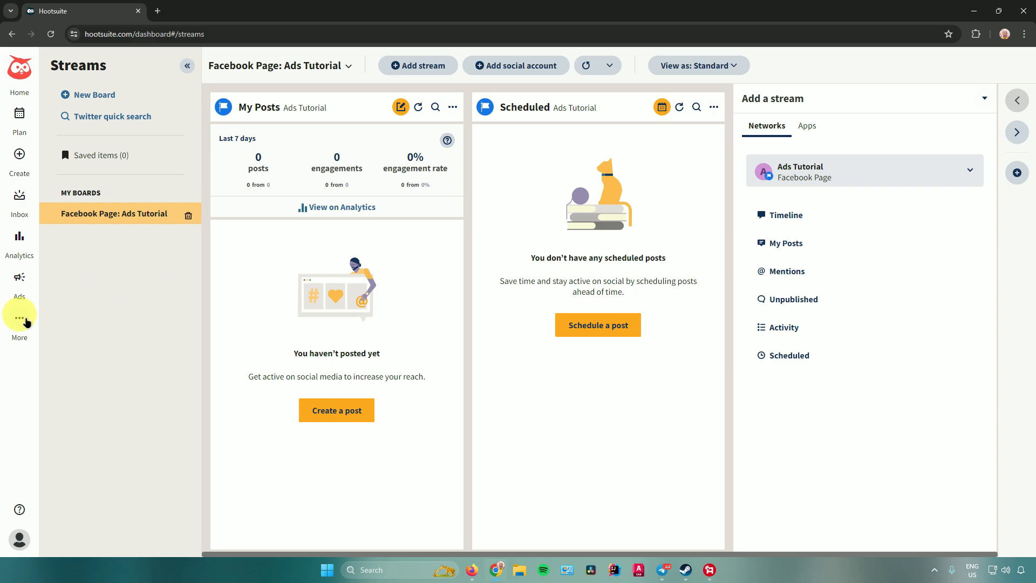
# Open Talkwalker from the additional tools, and return to the home dashboard
pyautogui.click(20, 319)
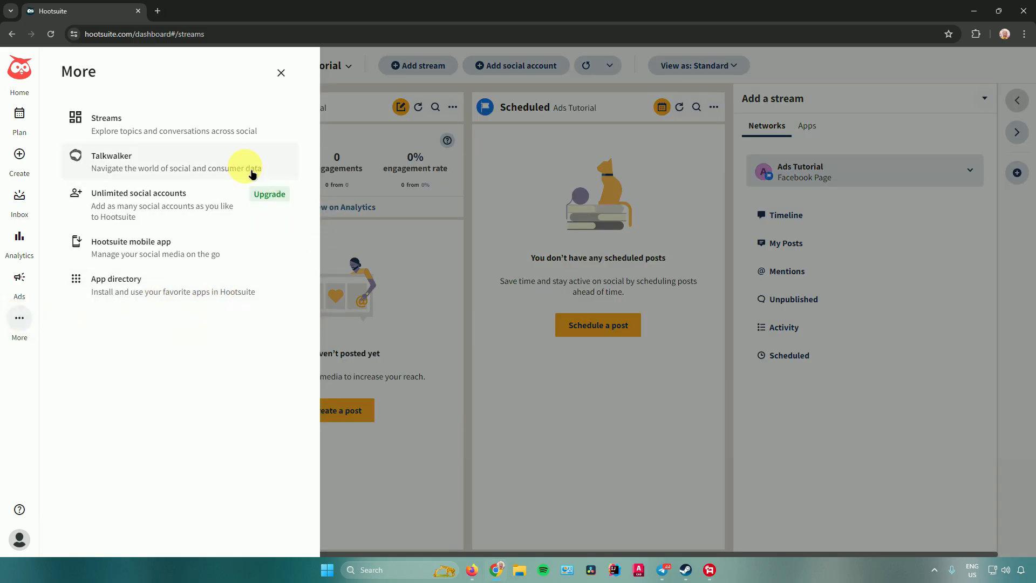
pyautogui.click(181, 162)
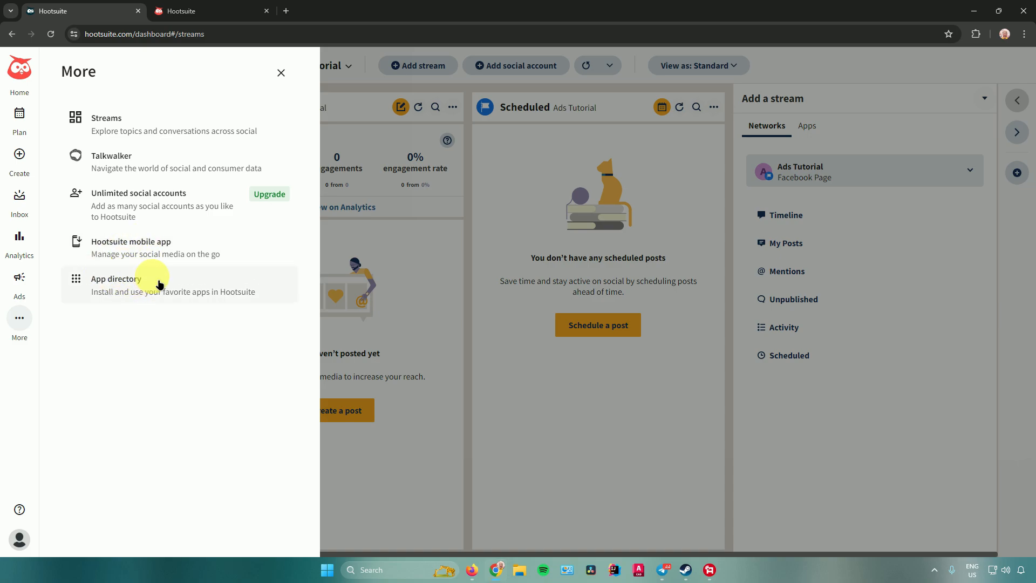
pyautogui.click(20, 67)
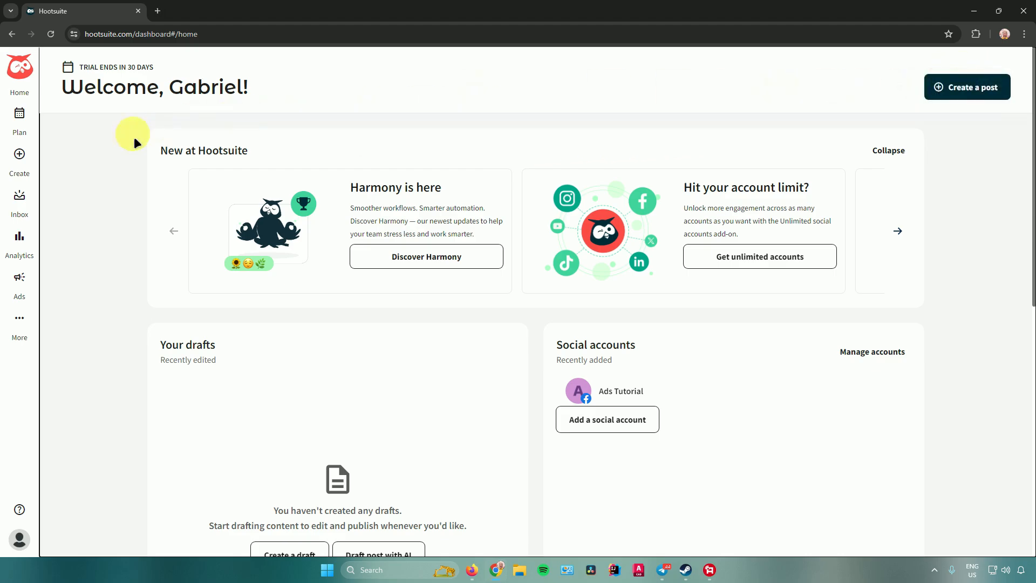
# Start a new post and check the list of accounts it can be published to, keeping Ads Tutorial selected
pyautogui.click(21, 155)
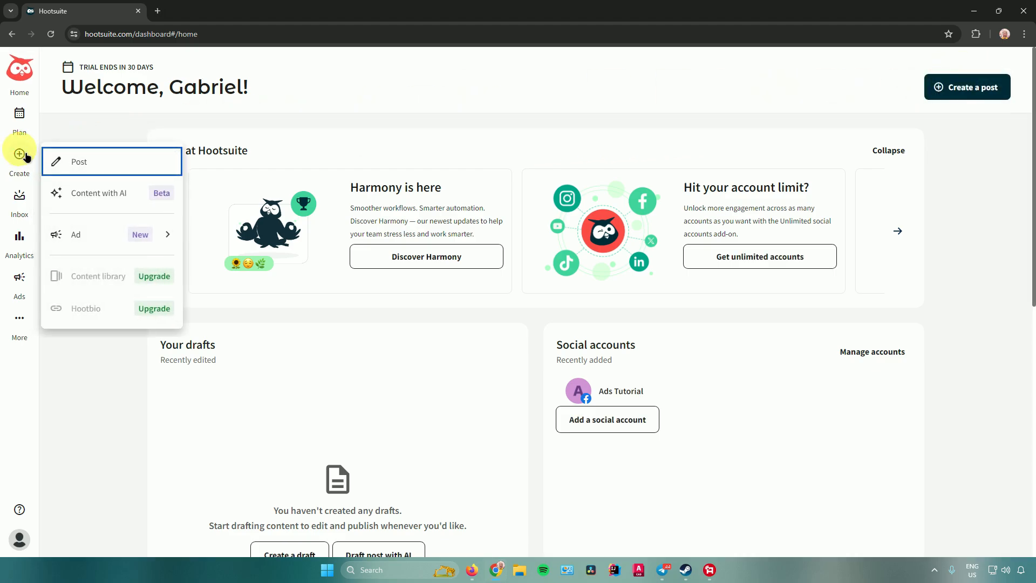
pyautogui.click(25, 155)
pyautogui.click(20, 158)
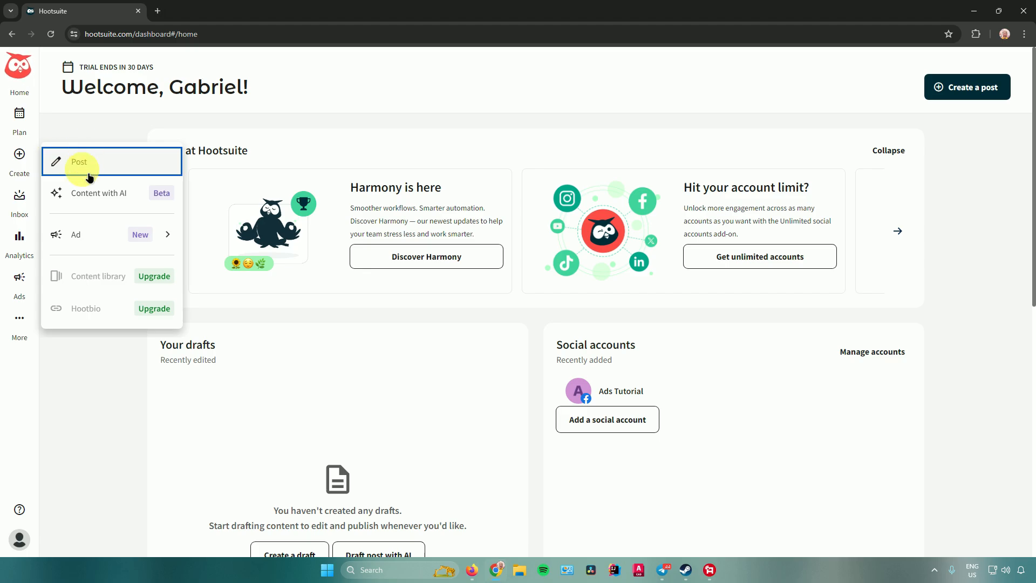
pyautogui.click(964, 88)
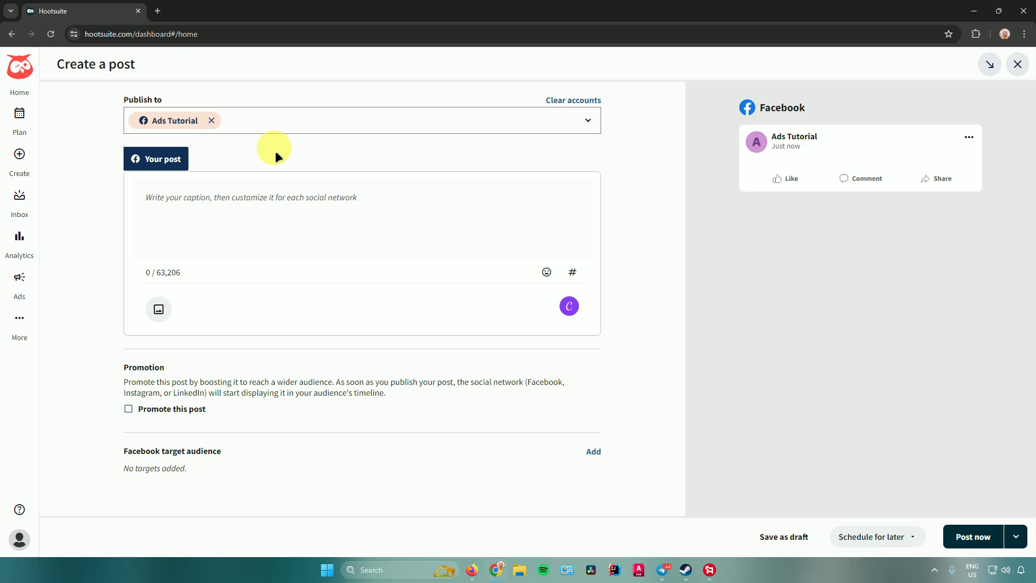
pyautogui.click(279, 120)
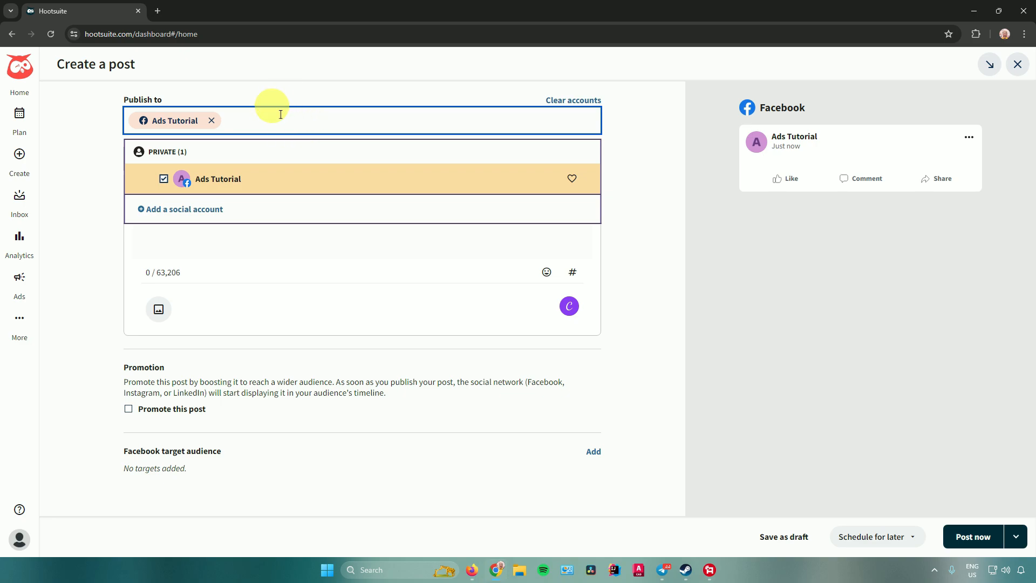
pyautogui.click(623, 146)
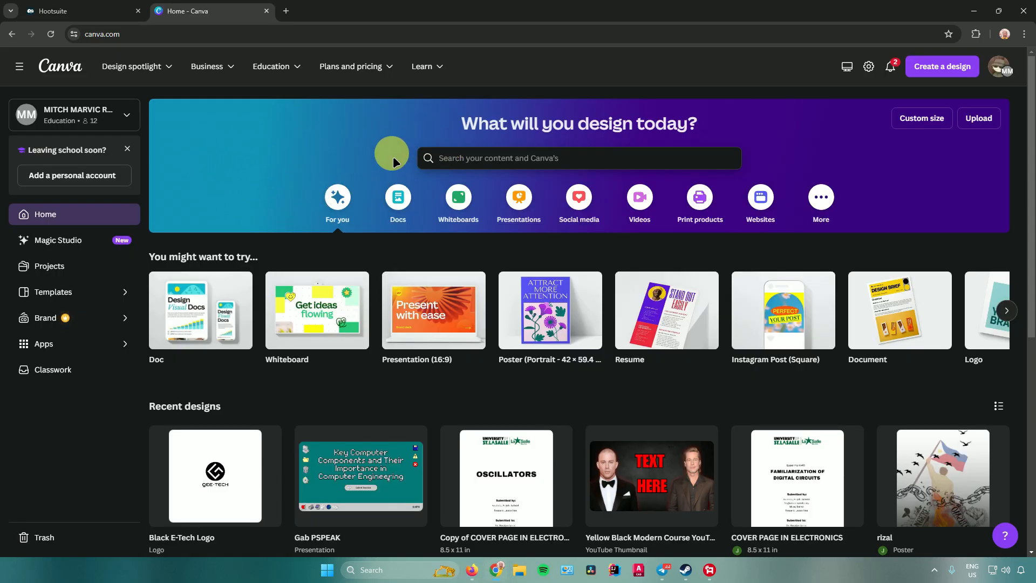
# Search Canva for "facebook post" templates
pyautogui.click(456, 158)
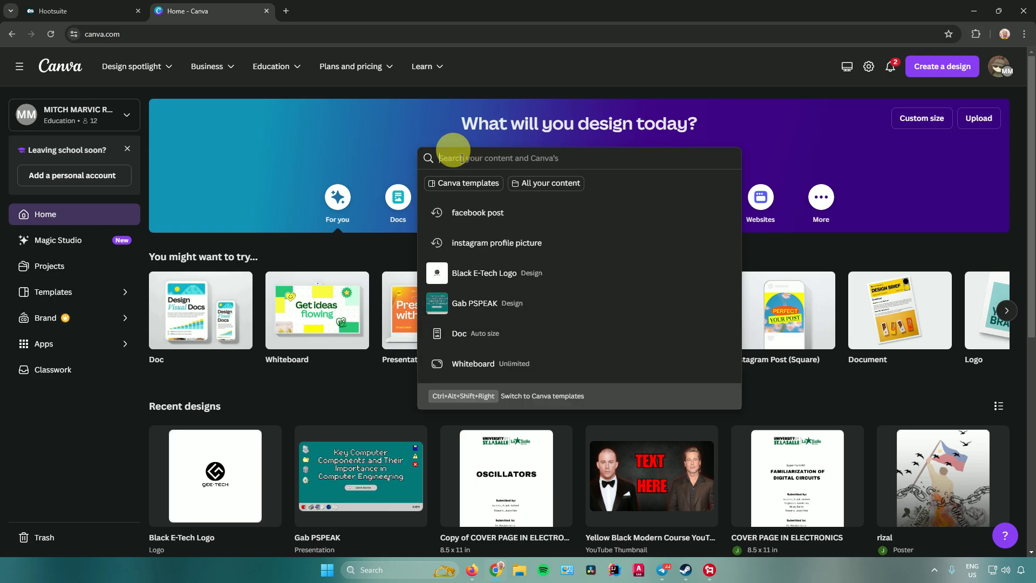
pyautogui.write('face')
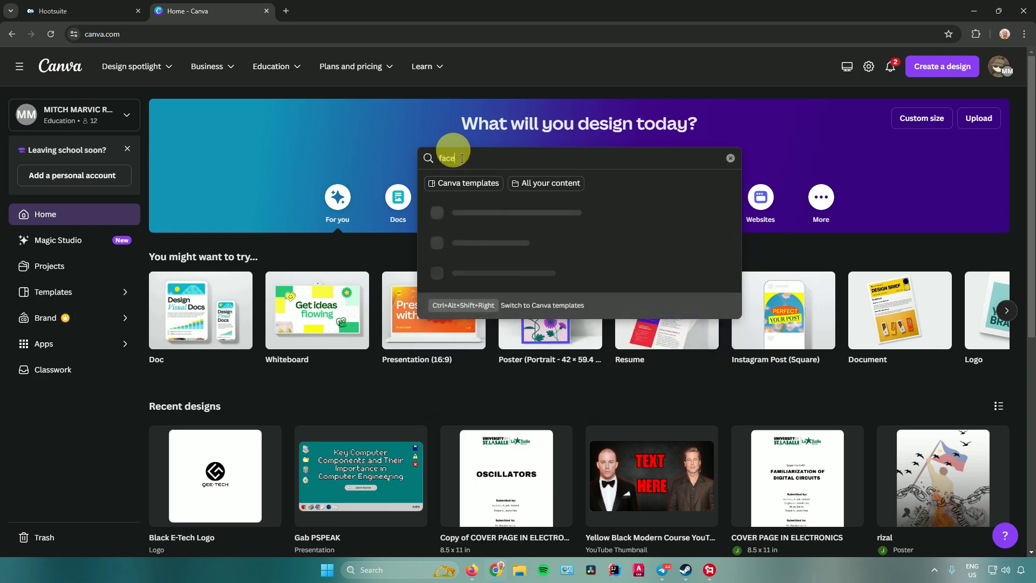
pyautogui.write('book ')
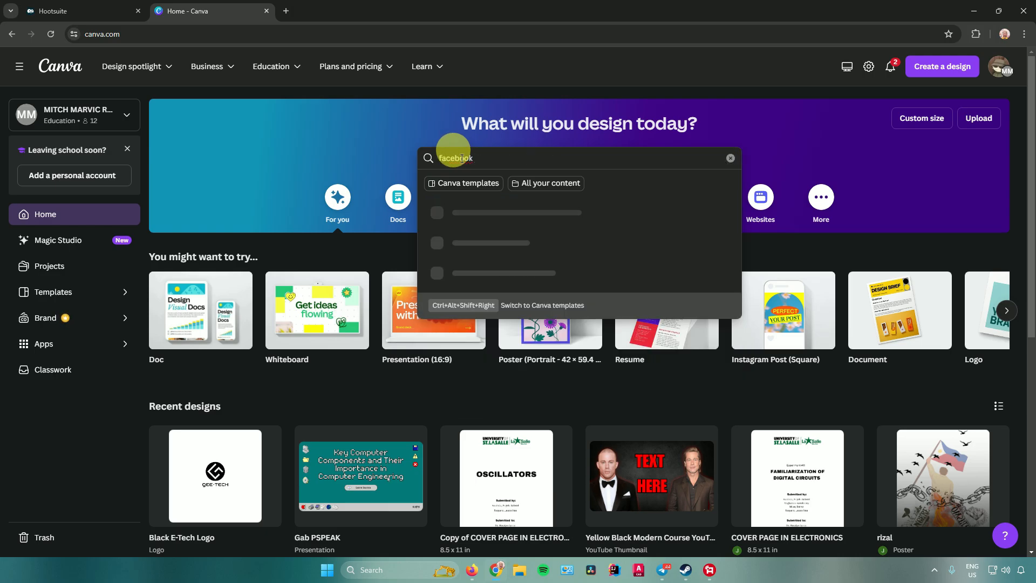
pyautogui.write('post')
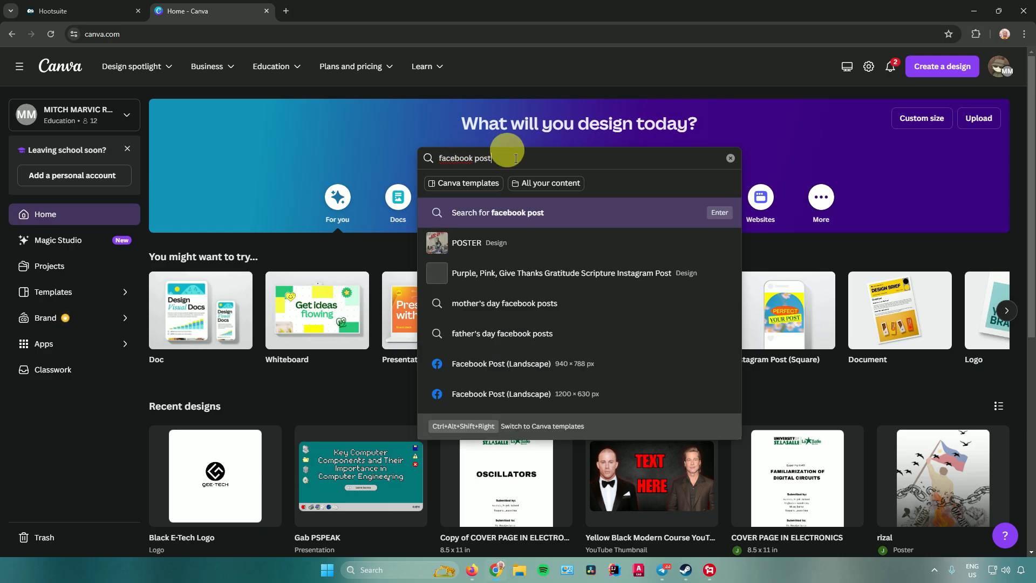
pyautogui.press('Return')
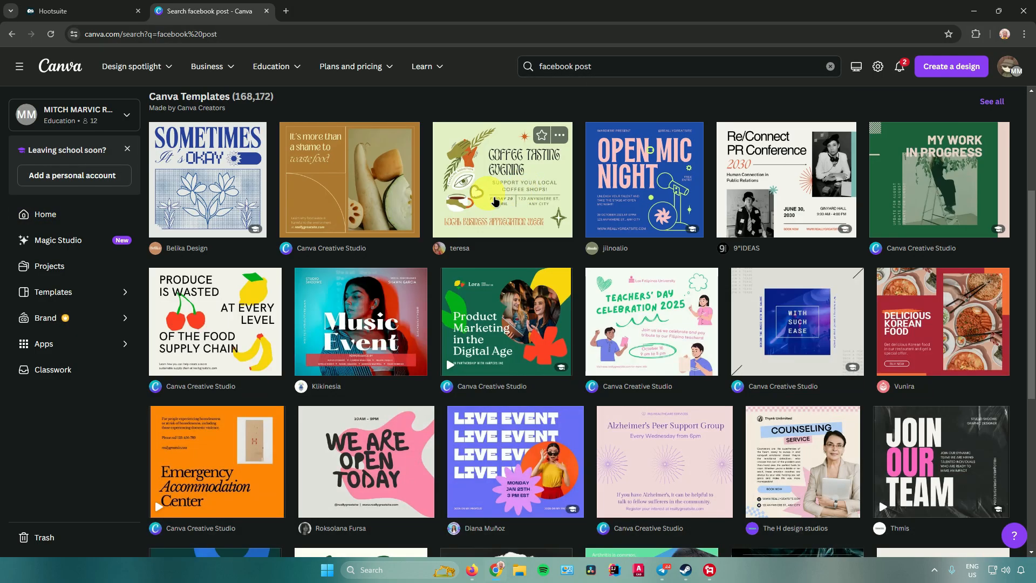
# Open the blue and pink Open Mic Night template for customizing, and download the design without edits
pyautogui.scroll(1, 489, 202)
pyautogui.scroll(-1, 462, 210)
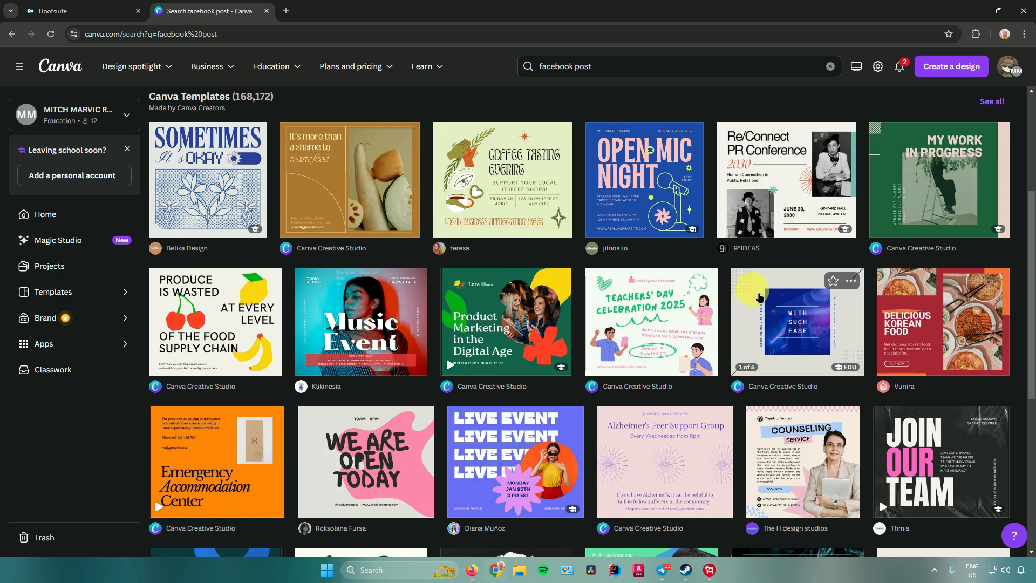
pyautogui.click(630, 183)
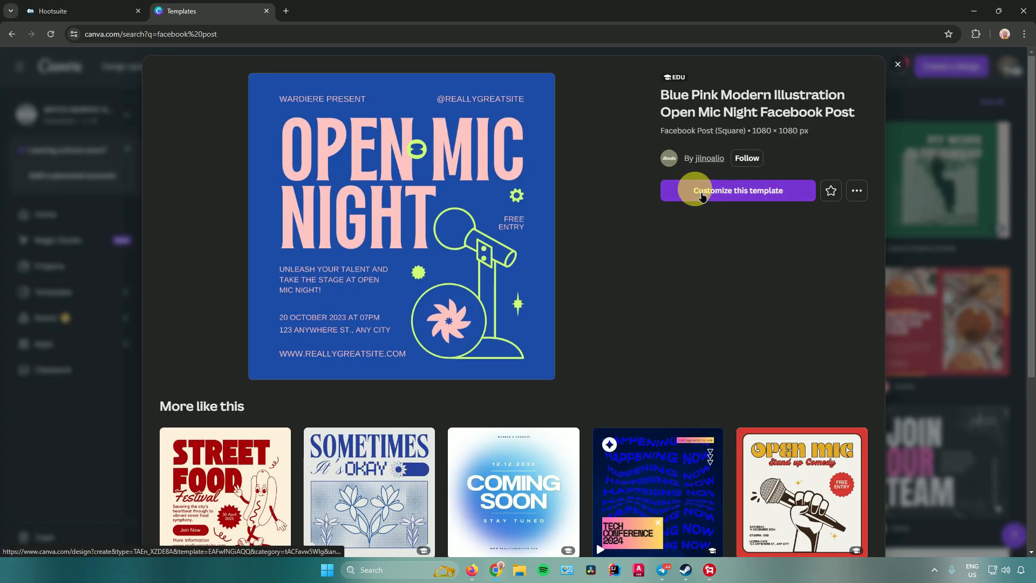
pyautogui.click(702, 192)
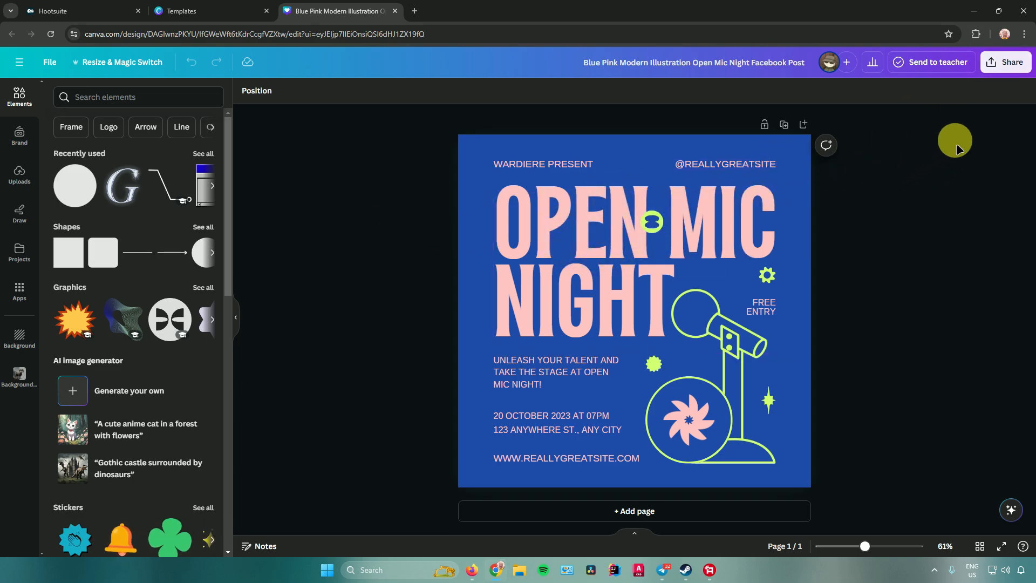
pyautogui.click(999, 63)
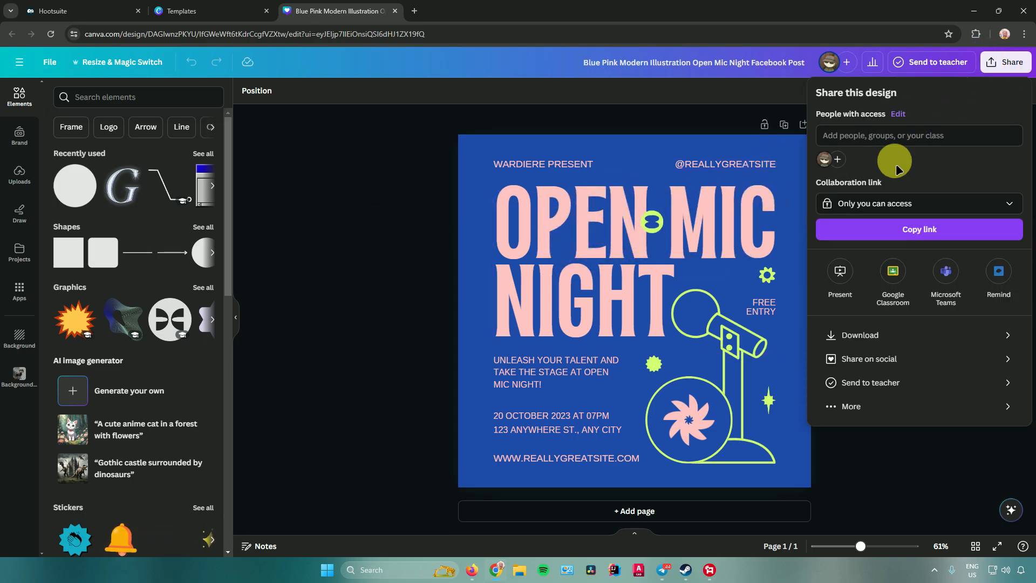
pyautogui.click(859, 332)
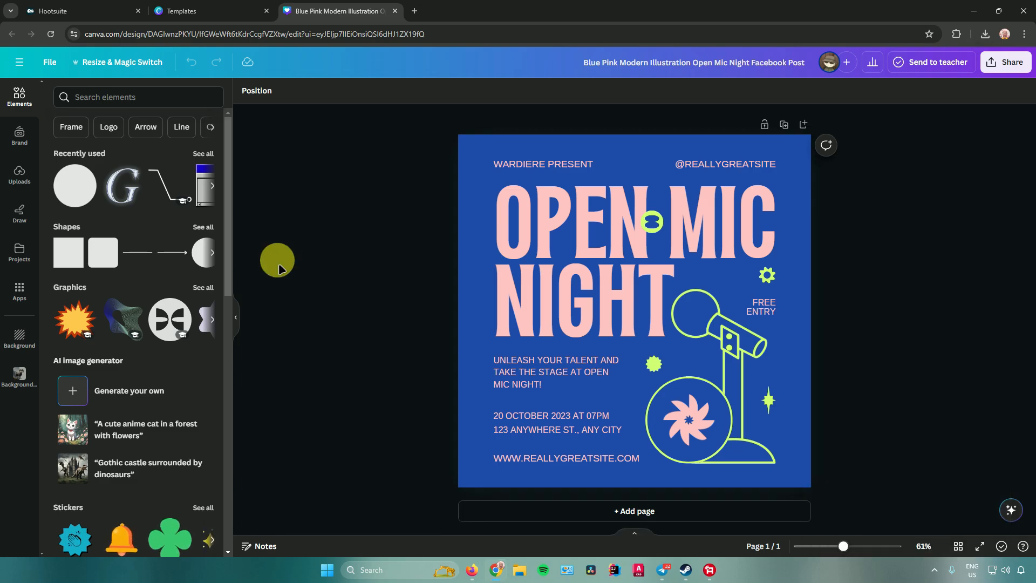
# Switch to Hootsuite and upload the Open Mic Night PNG from the Downloads folder to the post
pyautogui.click(59, 11)
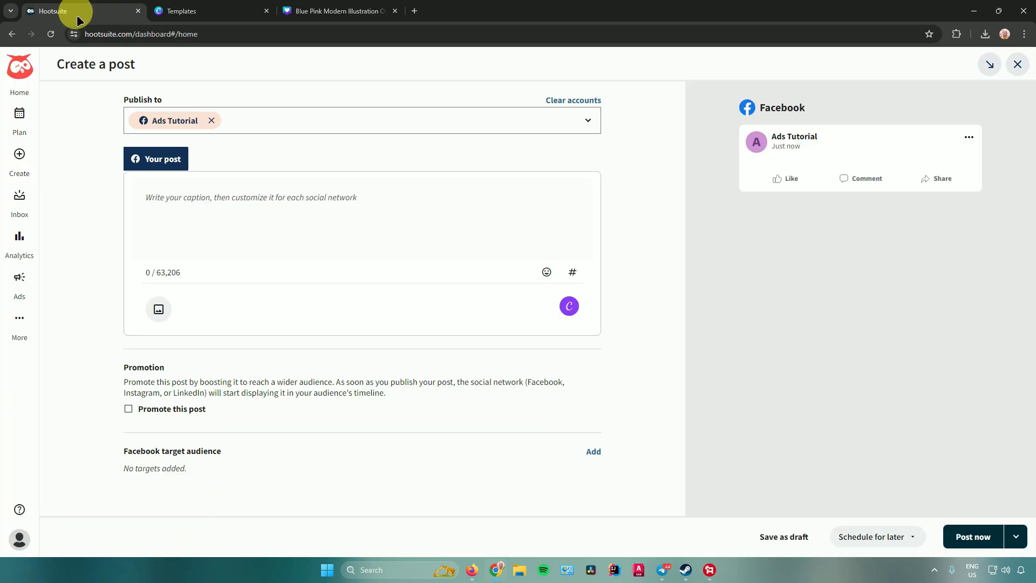
pyautogui.click(159, 311)
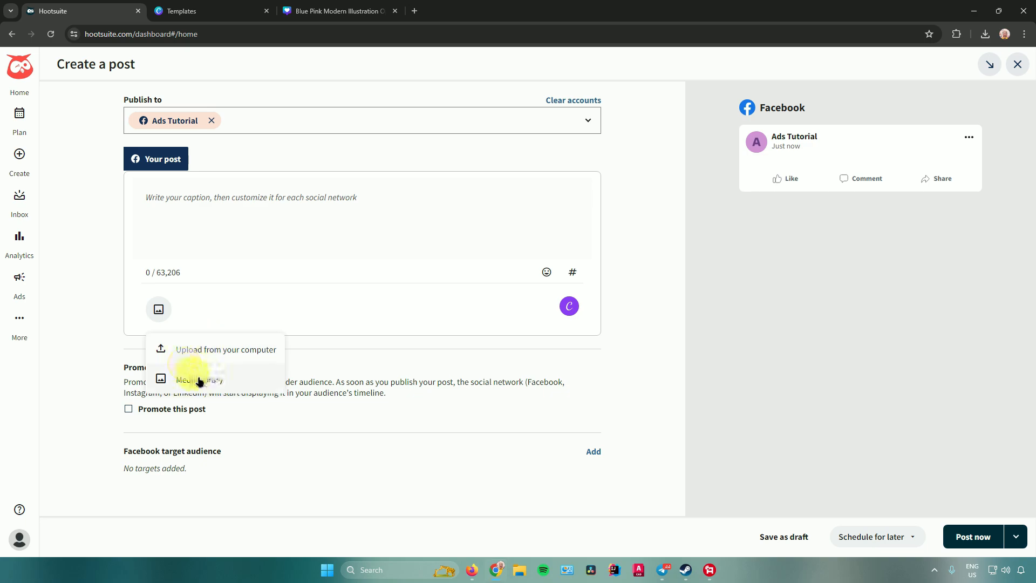
pyautogui.click(220, 349)
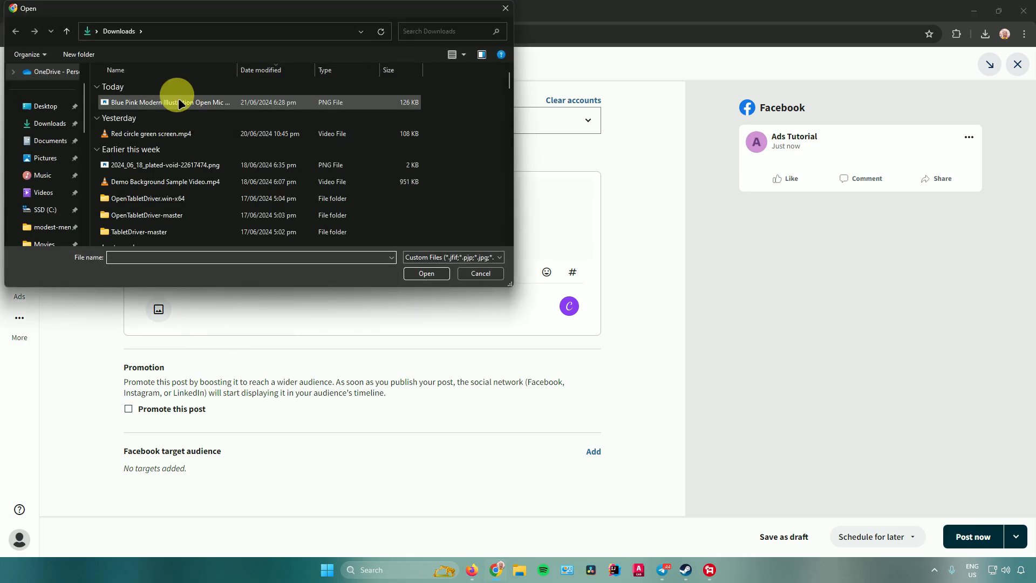
pyautogui.doubleClick(178, 102)
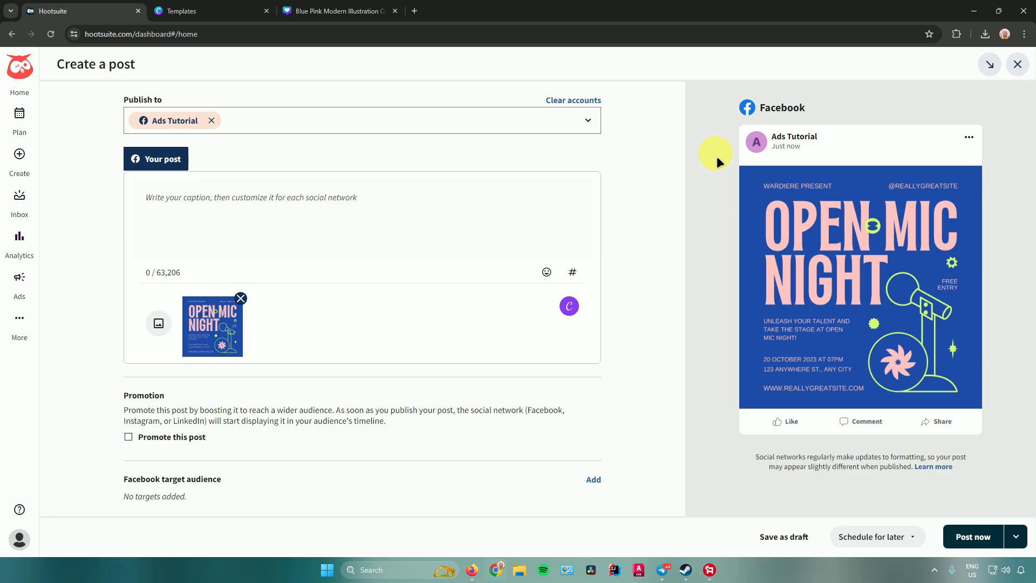
# Write the post's caption on four lines: "Sample caption.", "Open Mic Night", "Details:" and "...."
pyautogui.click(232, 192)
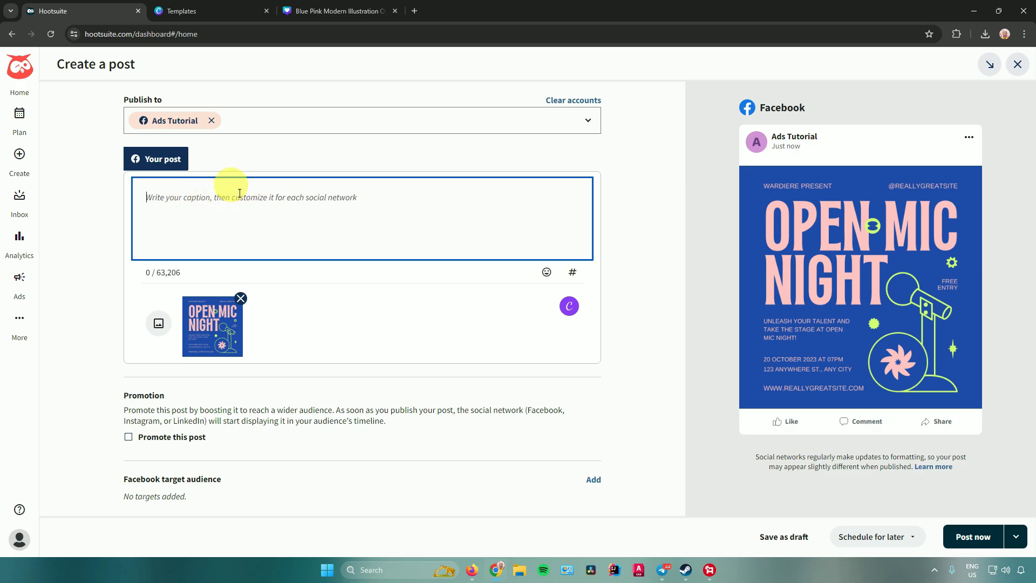
pyautogui.write('Sam')
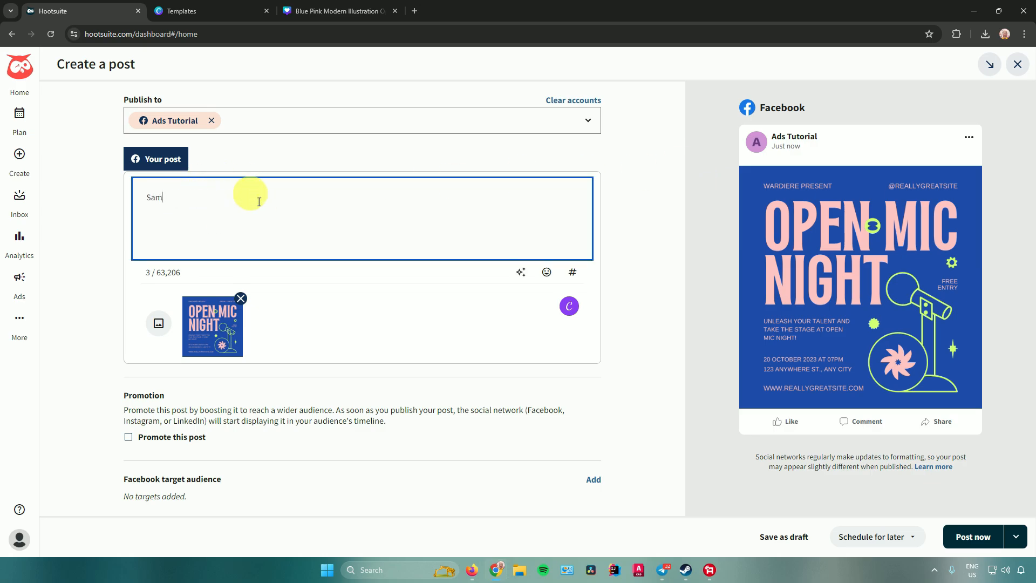
pyautogui.write('ple cap')
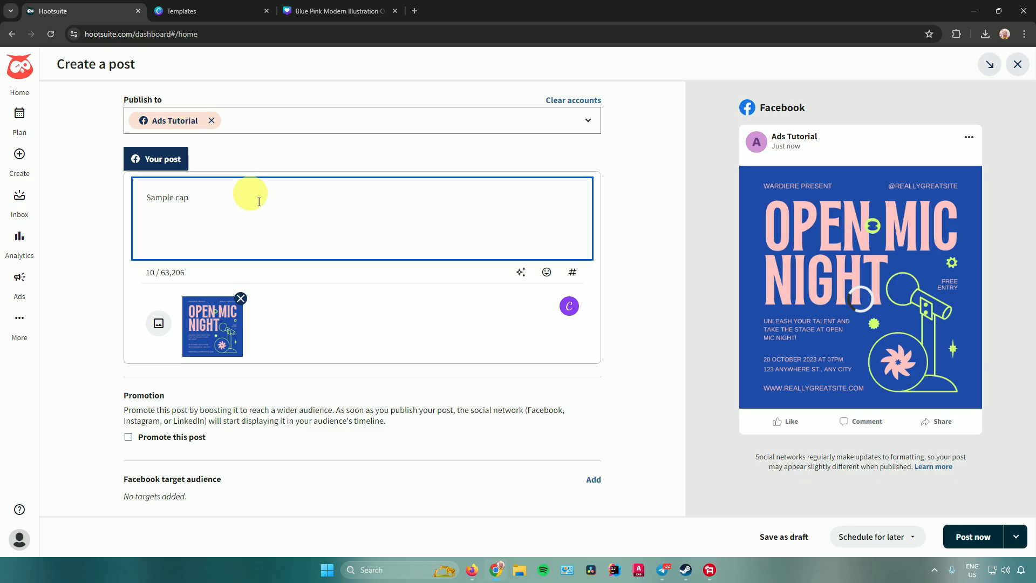
pyautogui.write('tion. ')
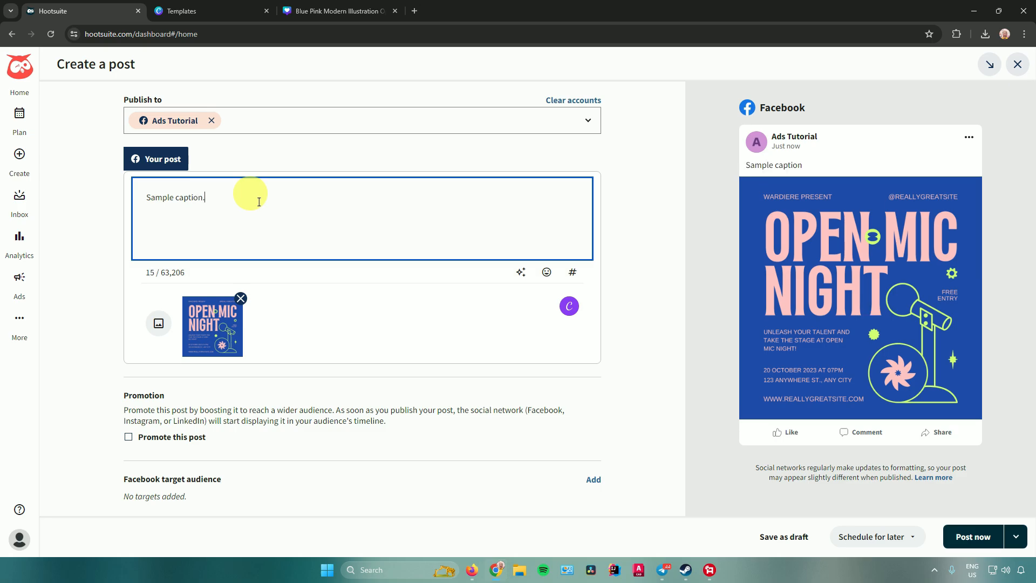
pyautogui.write('Open Mic Night')
pyautogui.press('Return')
pyautogui.write('Deta')
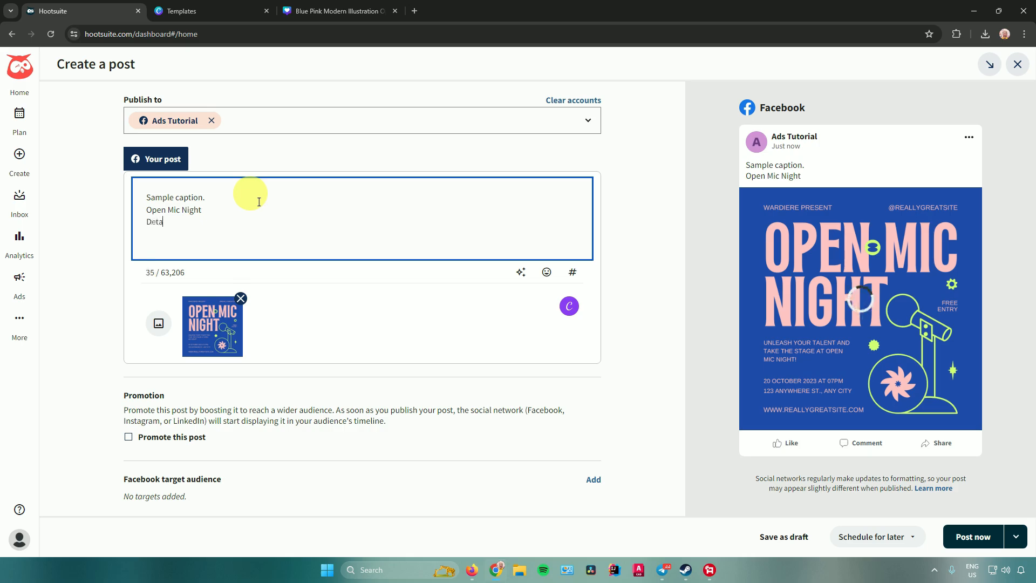
pyautogui.write('ils:')
pyautogui.press('Return')
pyautogui.write('>>>')
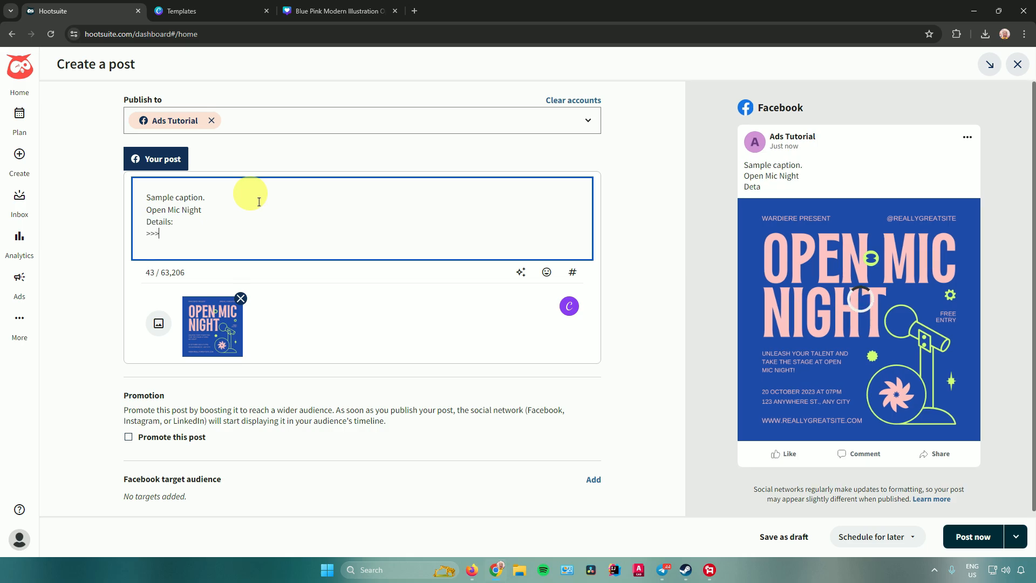
pyautogui.press('BackSpace')
pyautogui.press('BackSpace')
pyautogui.press('BackSpace')
pyautogui.write('....')
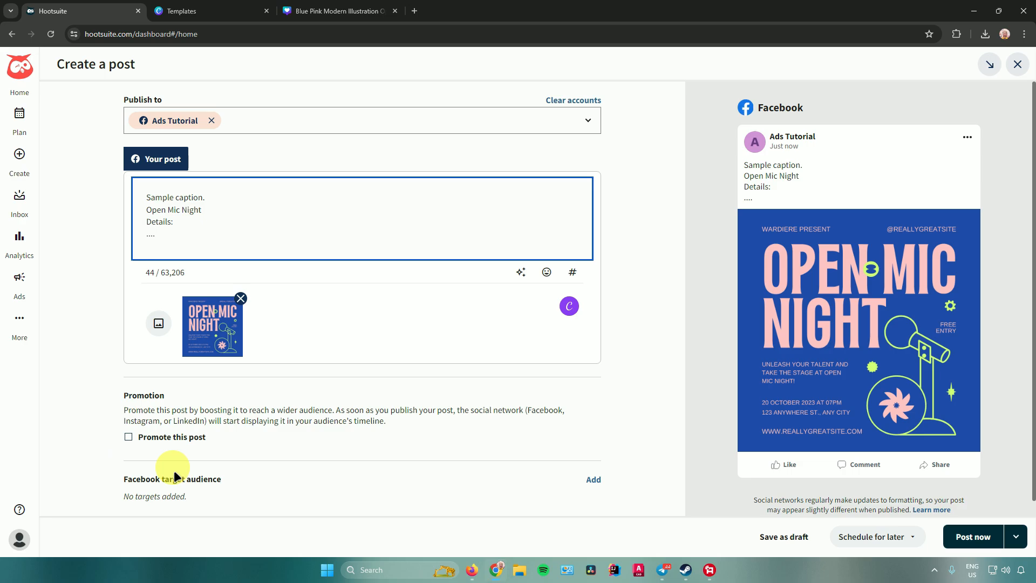
# Review the Facebook target audience options for age, country, region, city and postal code, and close them without adding any
pyautogui.click(594, 480)
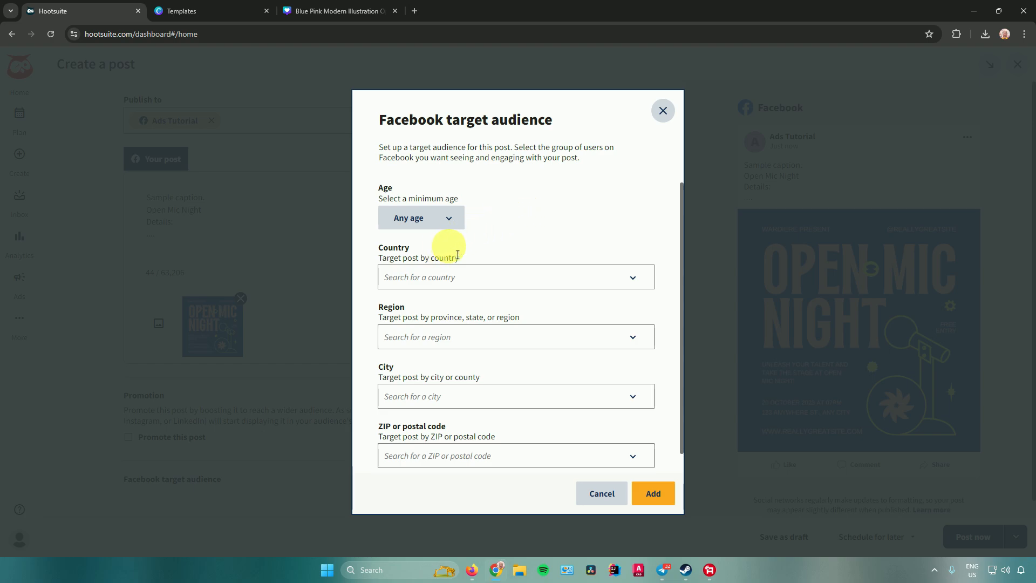
pyautogui.scroll(-1, 448, 251)
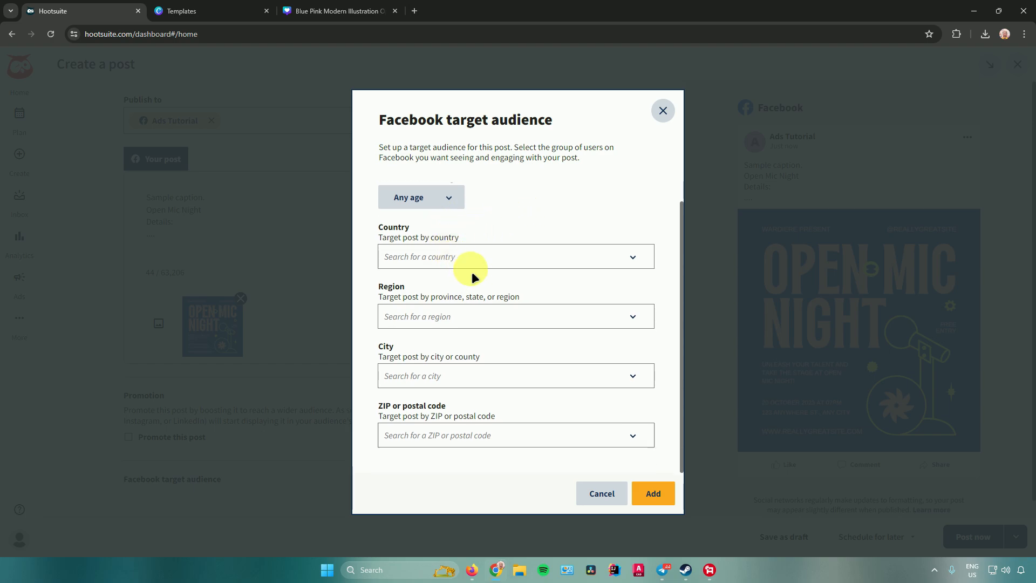
pyautogui.scroll(1, 470, 271)
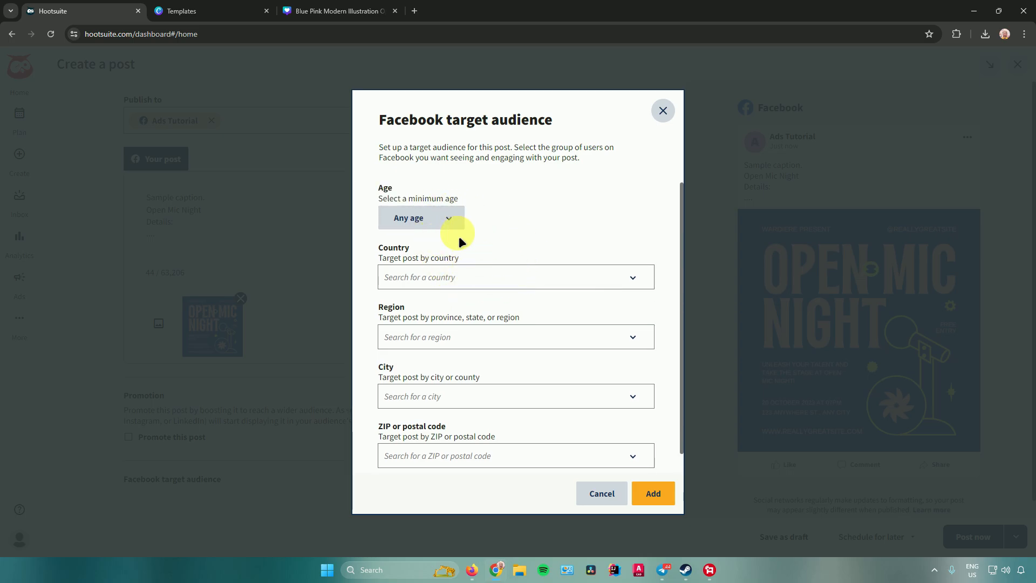
pyautogui.press('Escape')
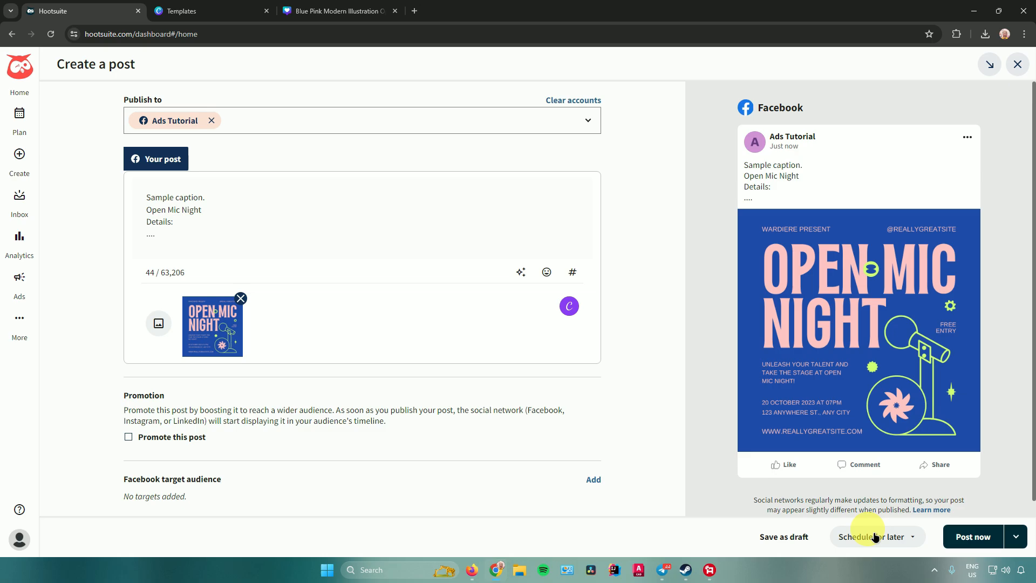
# Publish the Open Mic Night post immediately to the Ads Tutorial page
pyautogui.click(977, 539)
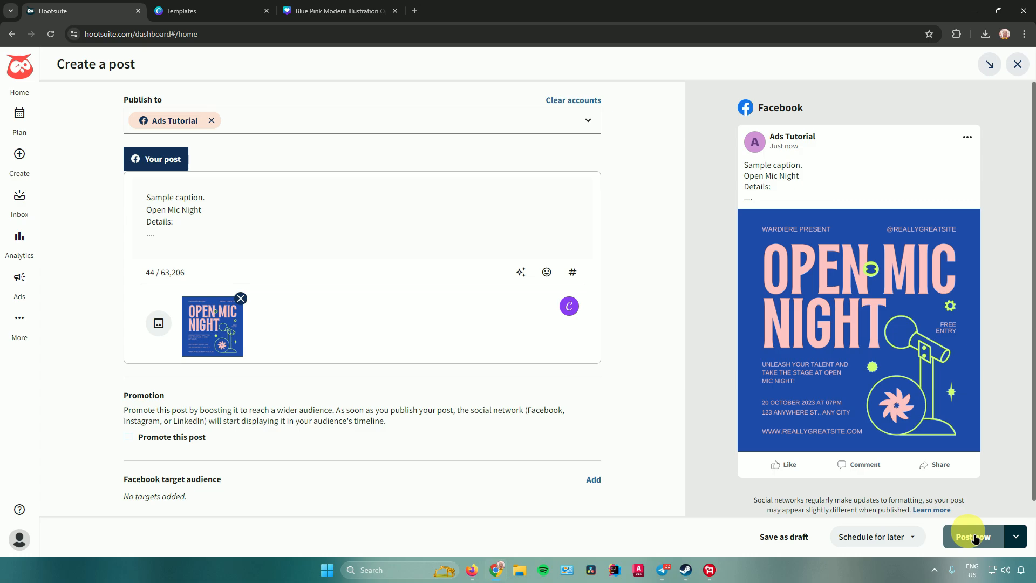
pyautogui.click(975, 539)
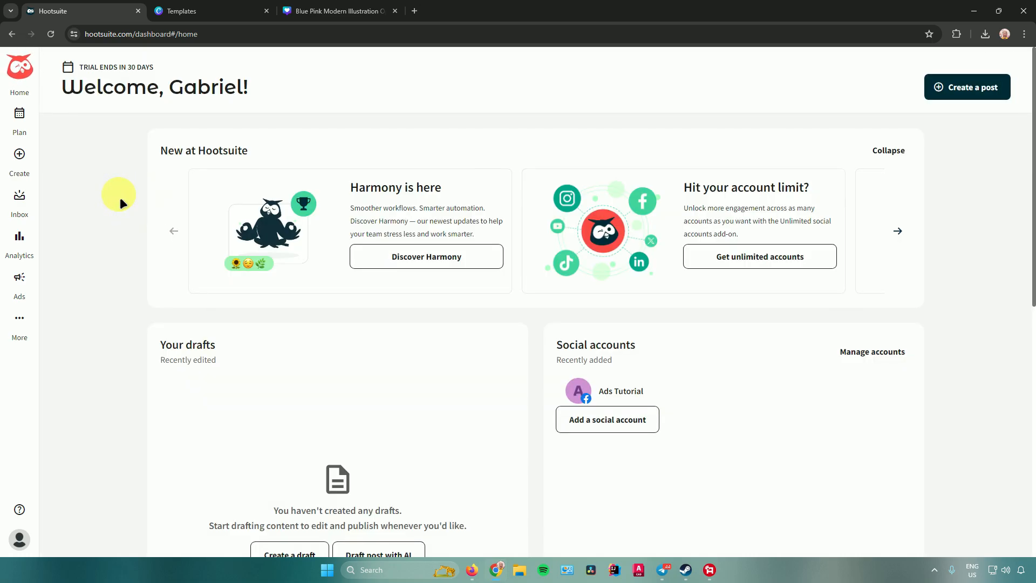
pyautogui.scroll(-8, 46, 229)
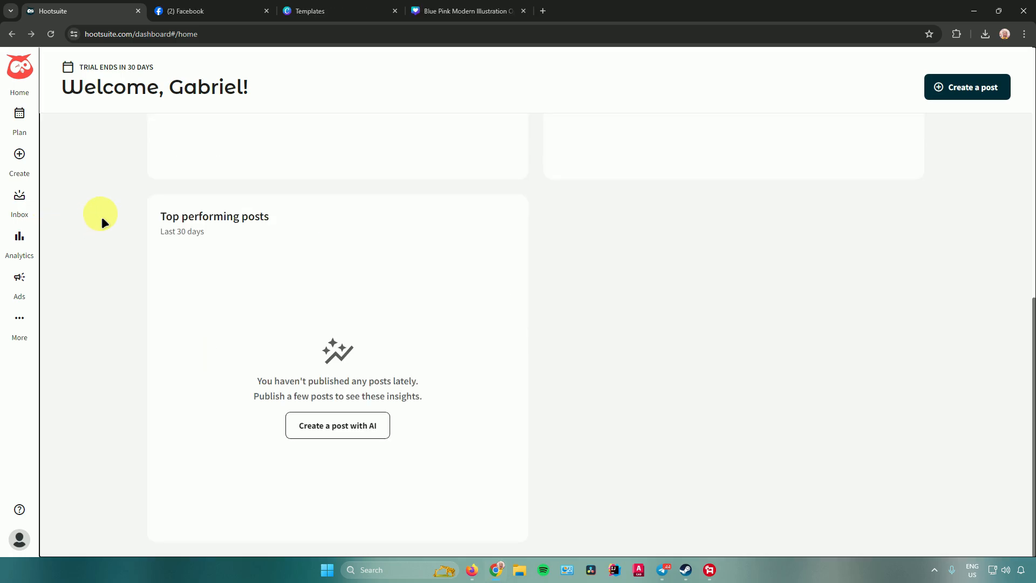
# Switch to Facebook and check the published Open Mic Night post on the Ads Tutorial page
pyautogui.click(184, 17)
pyautogui.scroll(-8, 477, 236)
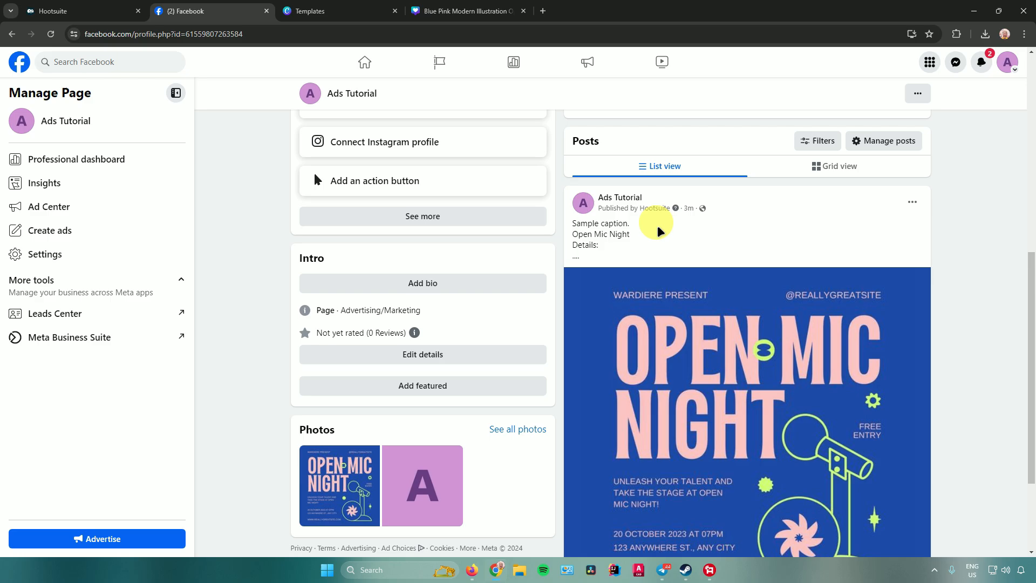
pyautogui.scroll(-3, 695, 231)
pyautogui.scroll(2, 703, 259)
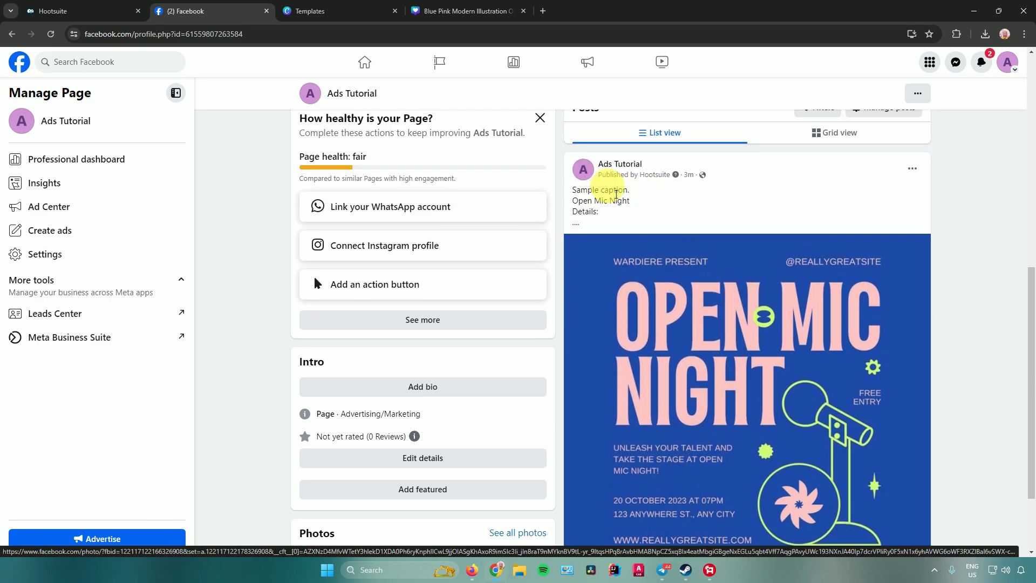
pyautogui.scroll(-2, 591, 203)
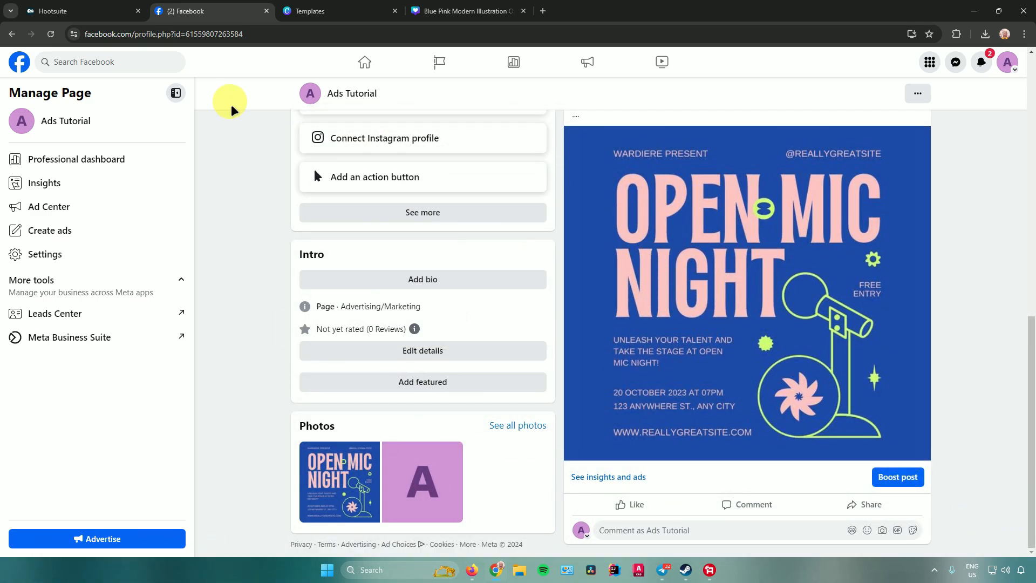
# Return to Hootsuite, view the post on the Ads Tutorial Streams board, and open the Analytics overview
pyautogui.click(82, 12)
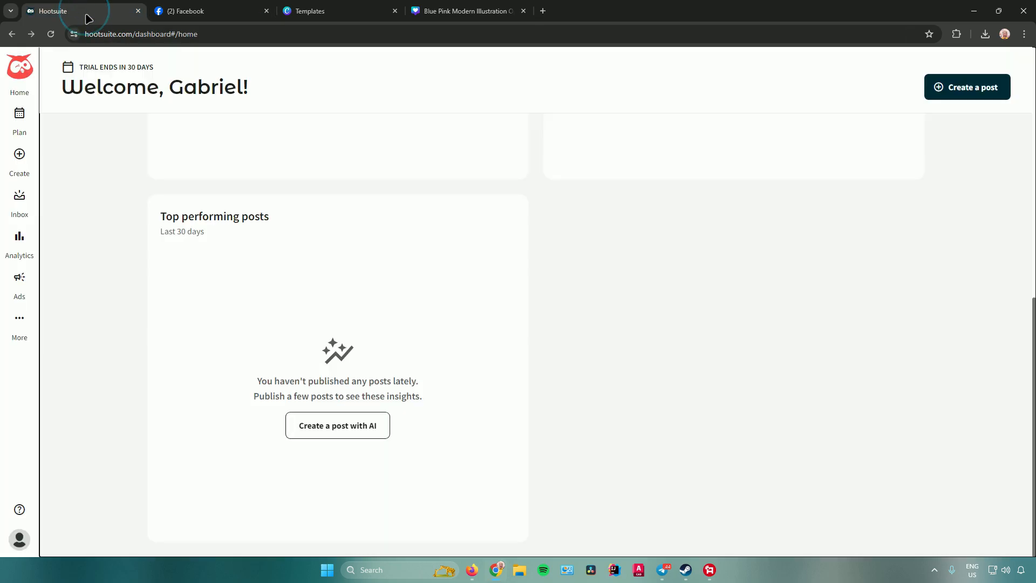
pyautogui.click(20, 319)
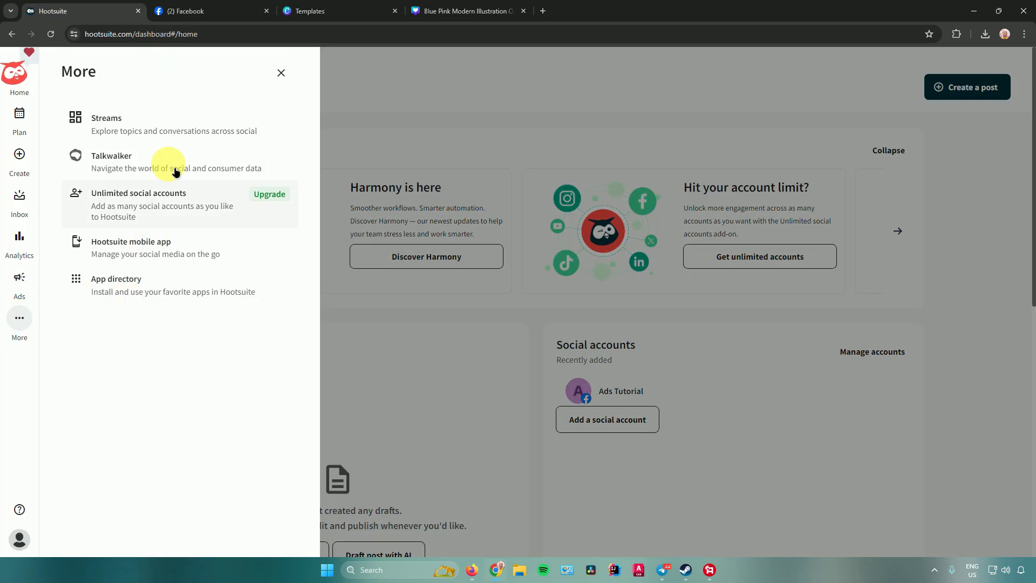
pyautogui.click(195, 129)
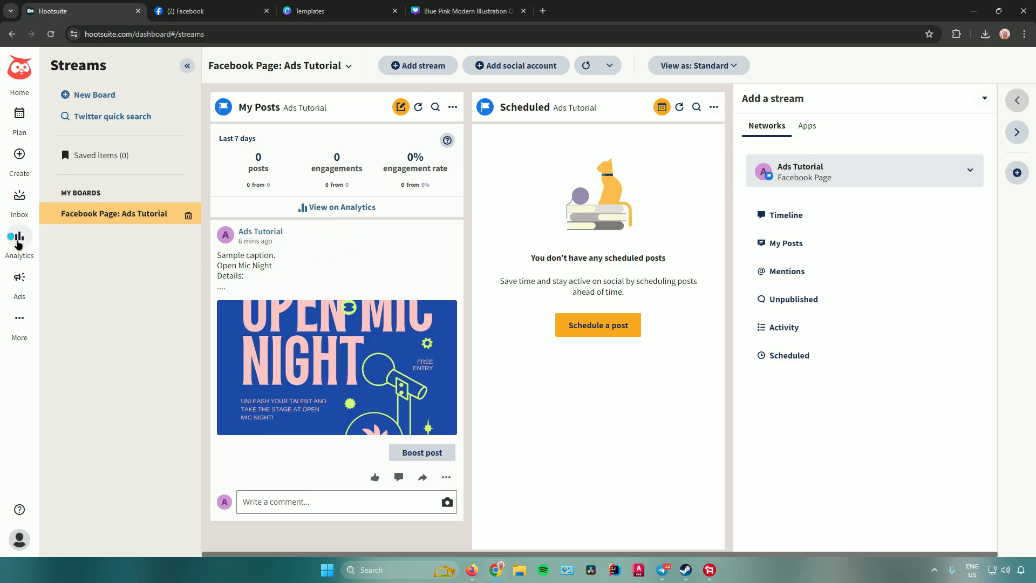
pyautogui.click(19, 238)
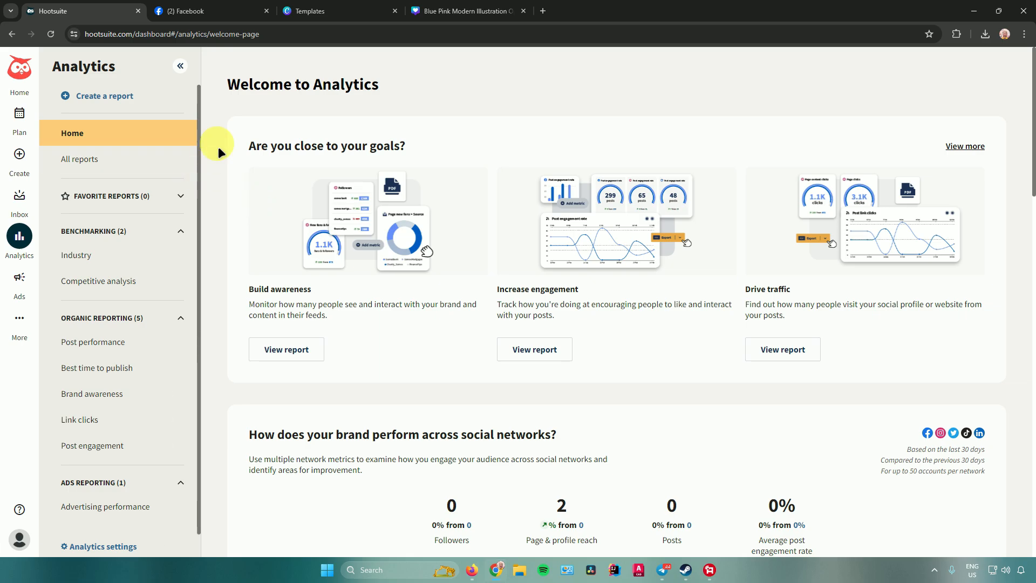
# Create a new analytics report from the Facebook overview template and dismiss the creation notice
pyautogui.click(120, 97)
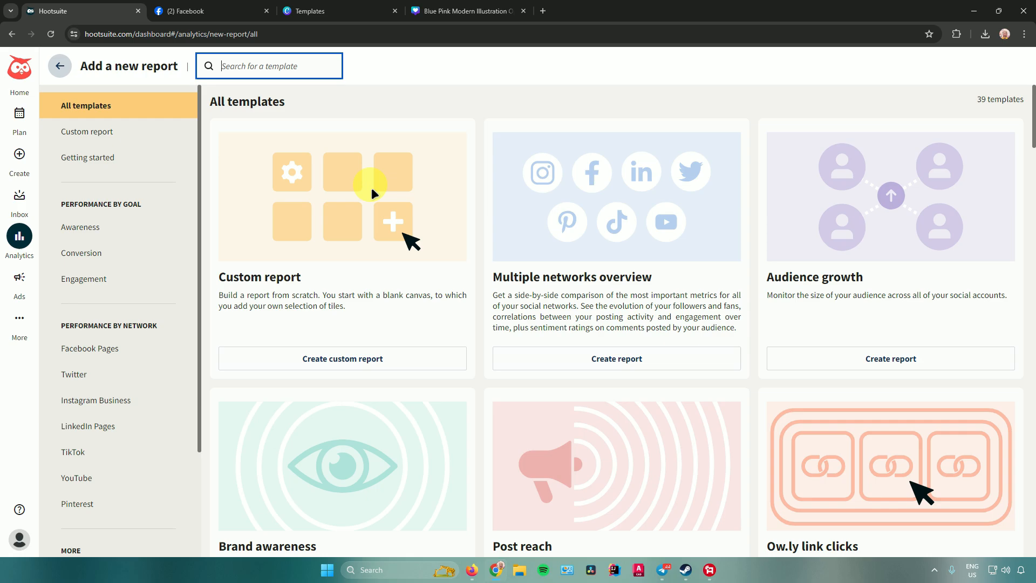
pyautogui.scroll(-2, 391, 186)
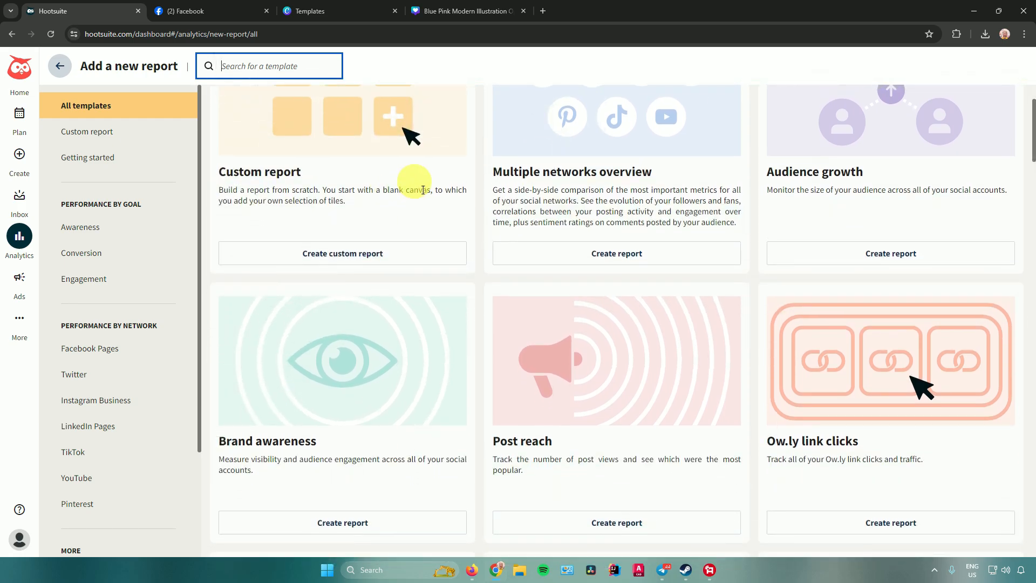
pyautogui.scroll(2, 421, 187)
pyautogui.scroll(-10, 423, 187)
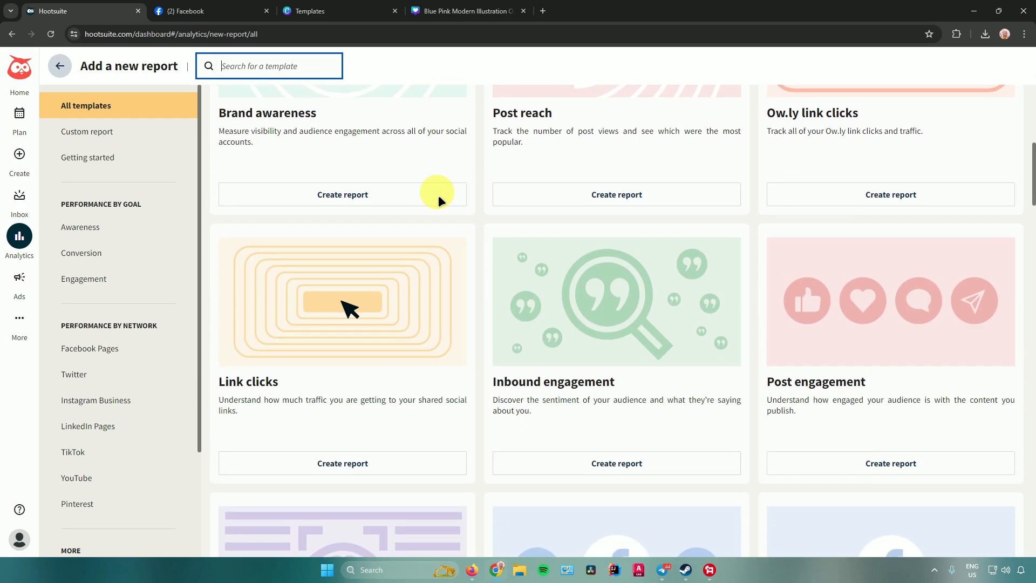
pyautogui.scroll(-4, 438, 198)
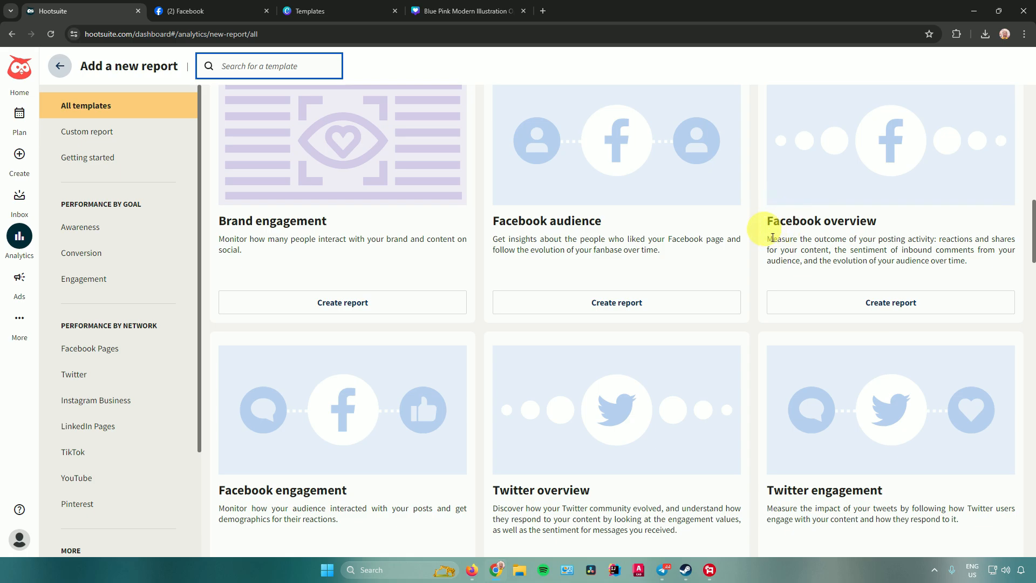
pyautogui.moveTo(773, 237); pyautogui.dragTo(836, 250)
pyautogui.click(783, 251)
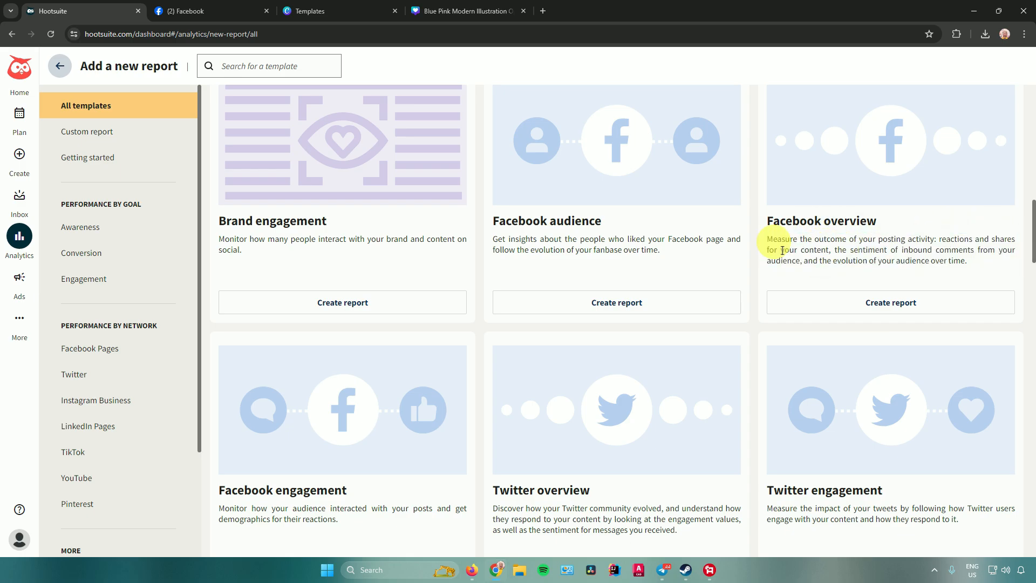
pyautogui.click(845, 304)
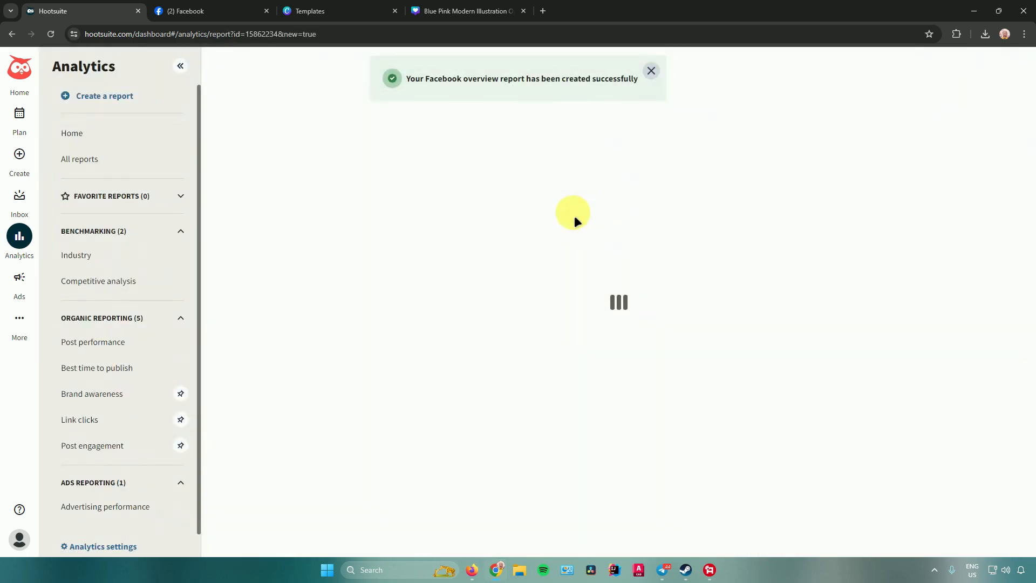
pyautogui.click(652, 75)
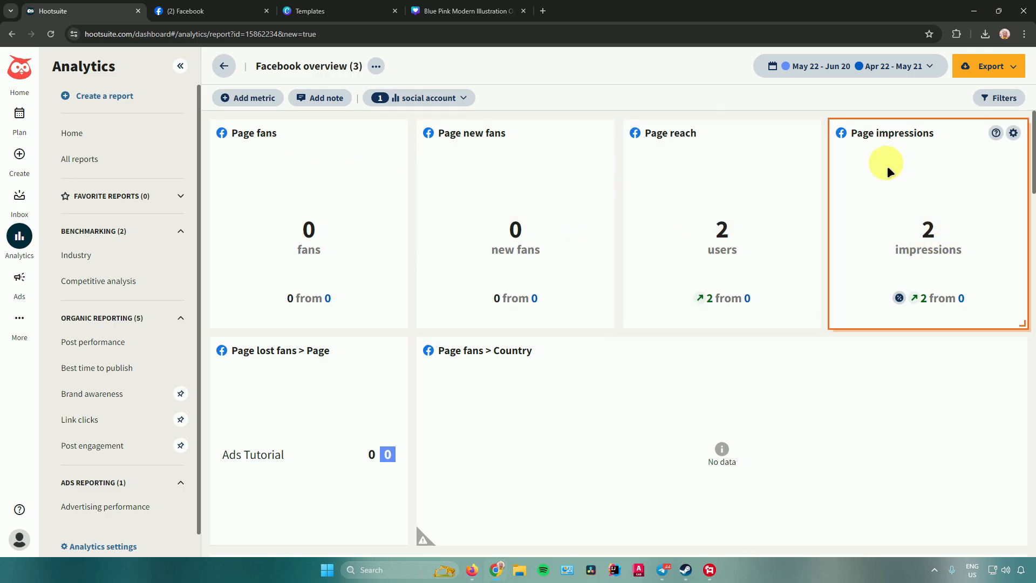
# Review the metric tiles in the Facebook overview report, from page fans to post impressions, and return to the Hootsuite home page
pyautogui.scroll(-2, 755, 210)
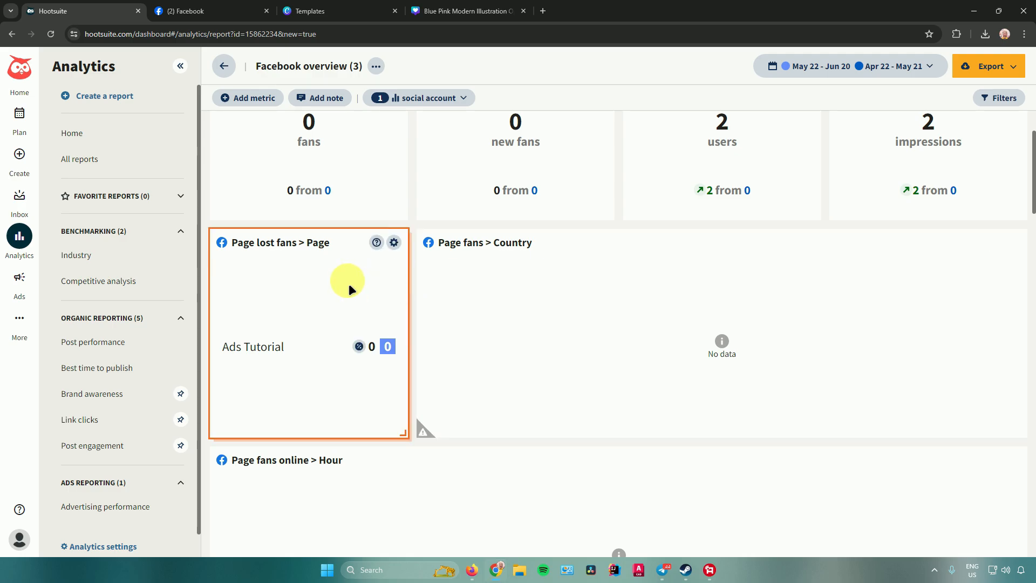
pyautogui.scroll(-10, 349, 283)
pyautogui.scroll(-6, 376, 290)
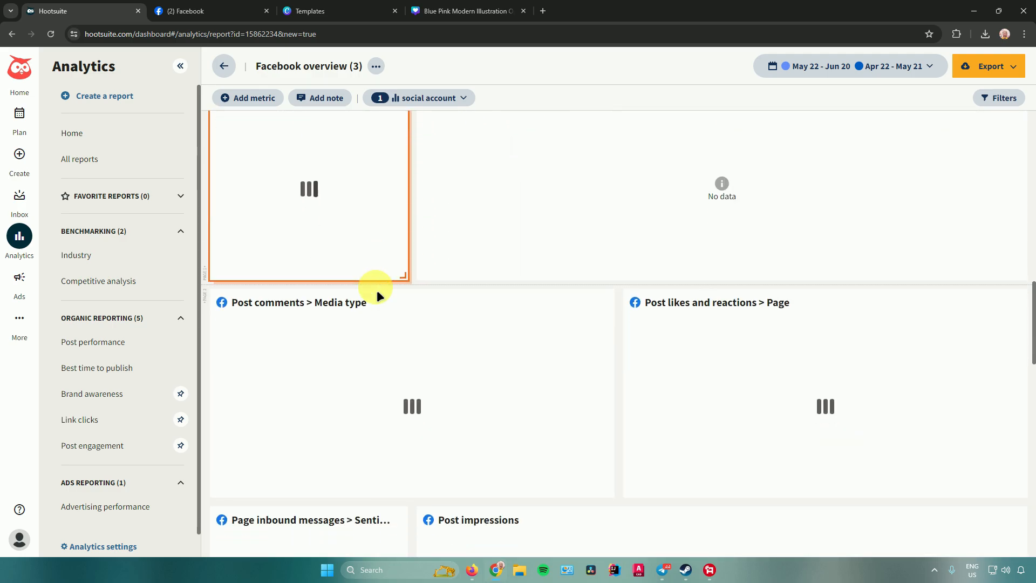
pyautogui.scroll(14, 376, 290)
pyautogui.scroll(-1, 376, 291)
pyautogui.scroll(4, 376, 291)
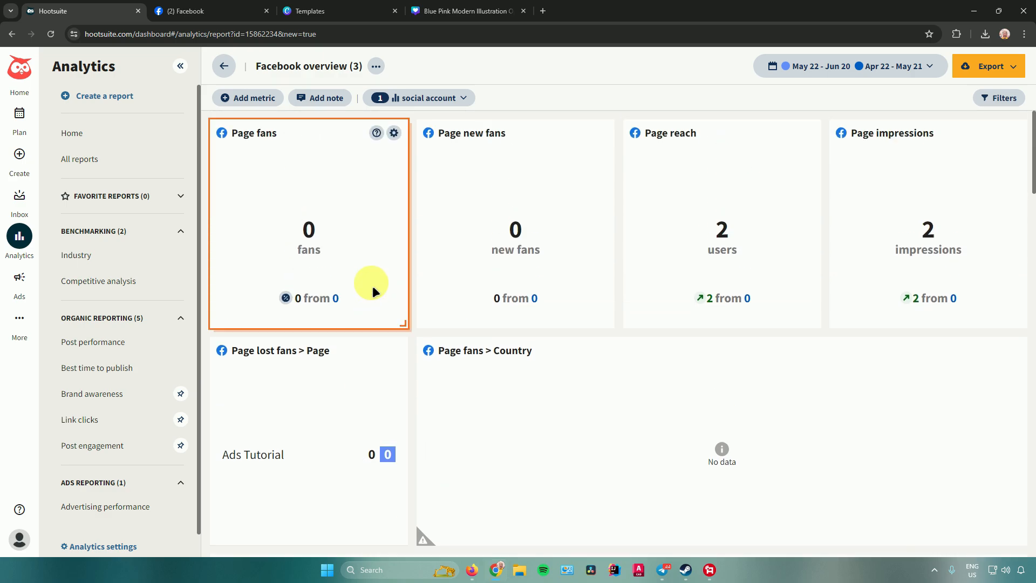
pyautogui.click(19, 67)
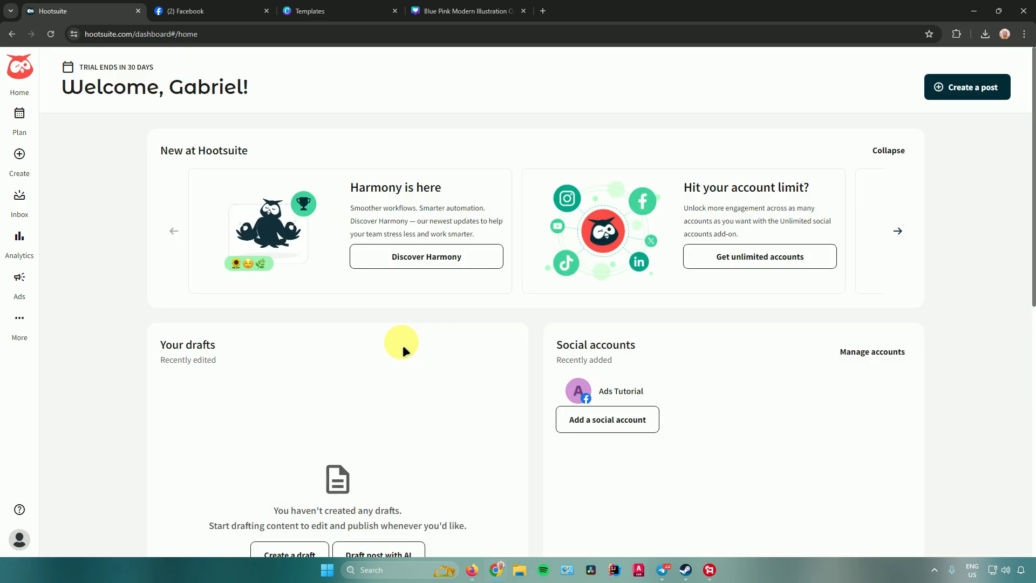